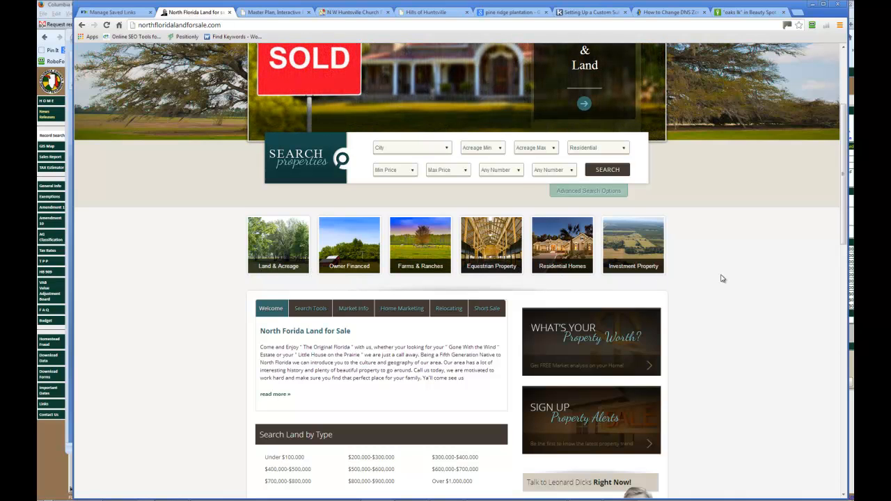
Look over the land site's homepage, from the property search and category tiles down to the recent blog posts.
scroll(713, 276, "down", 1)
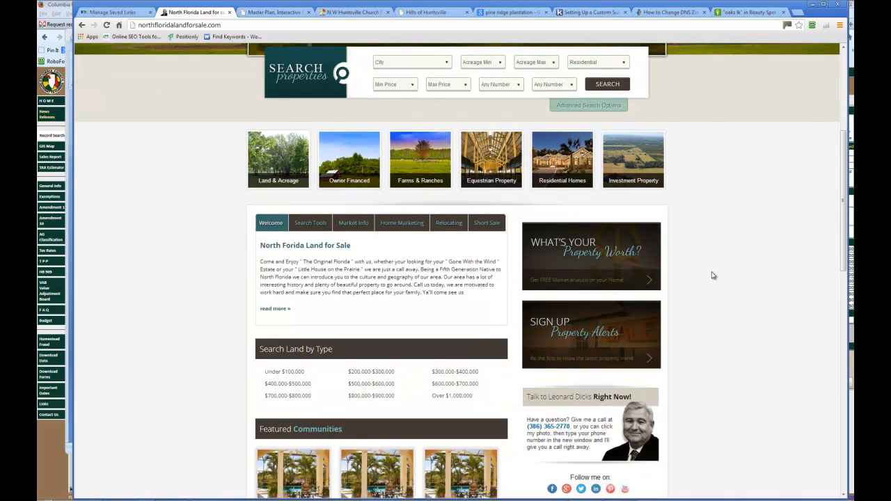
scroll(664, 279, "down", 1)
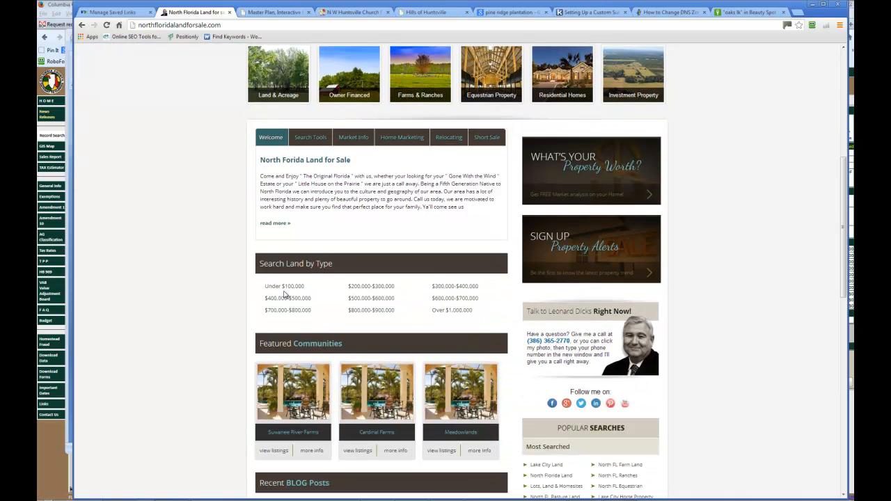
scroll(449, 298, "down", 2)
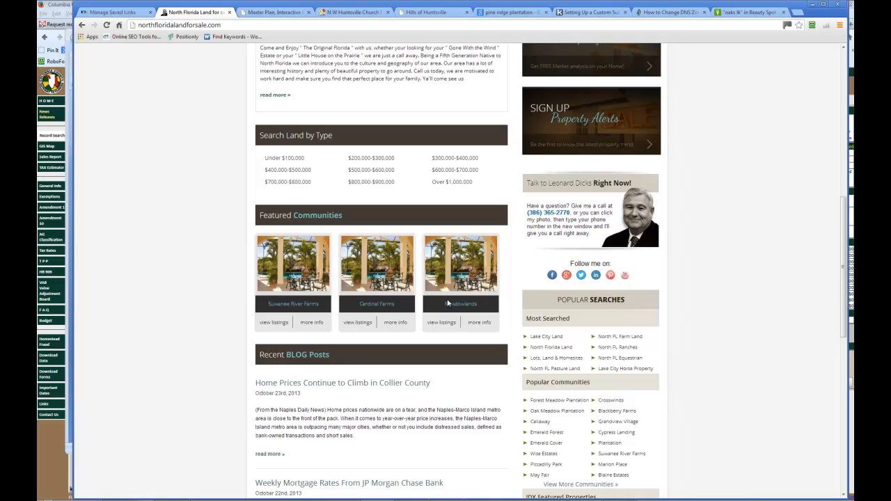
scroll(729, 286, "down", 1)
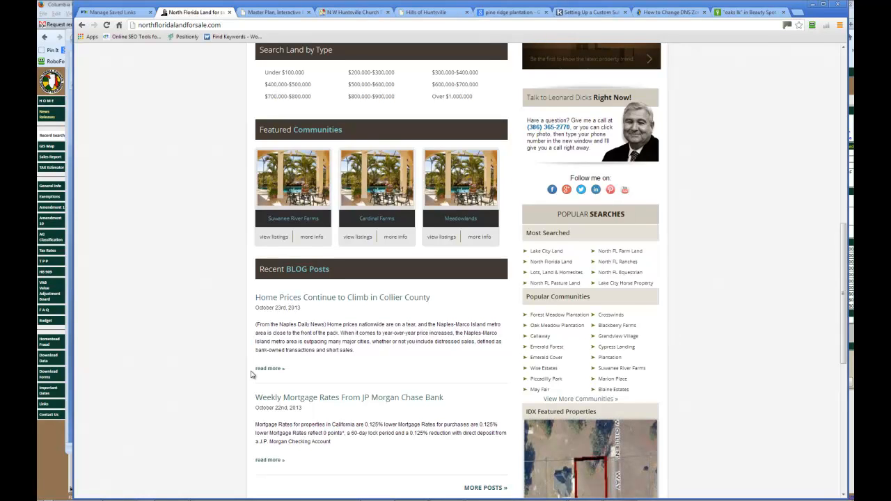
scroll(187, 135, "up", 4)
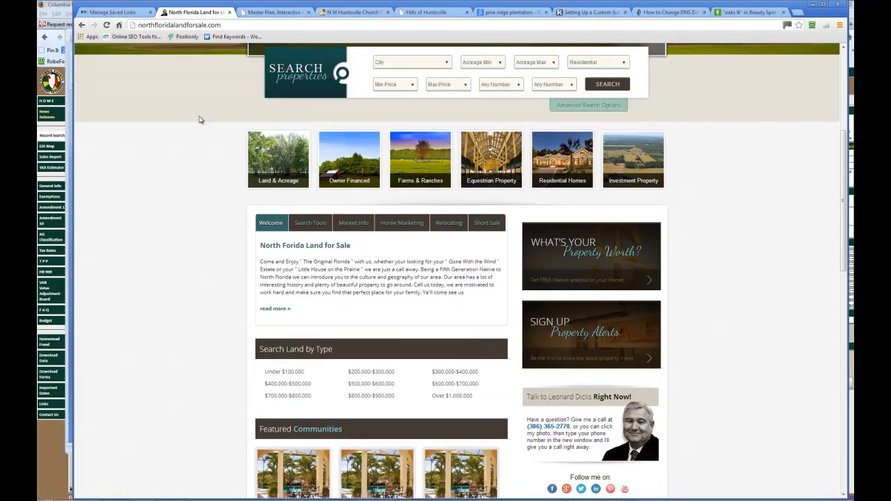
Switch to IDX Broker and open the page for managing saved links.
left_click(111, 13)
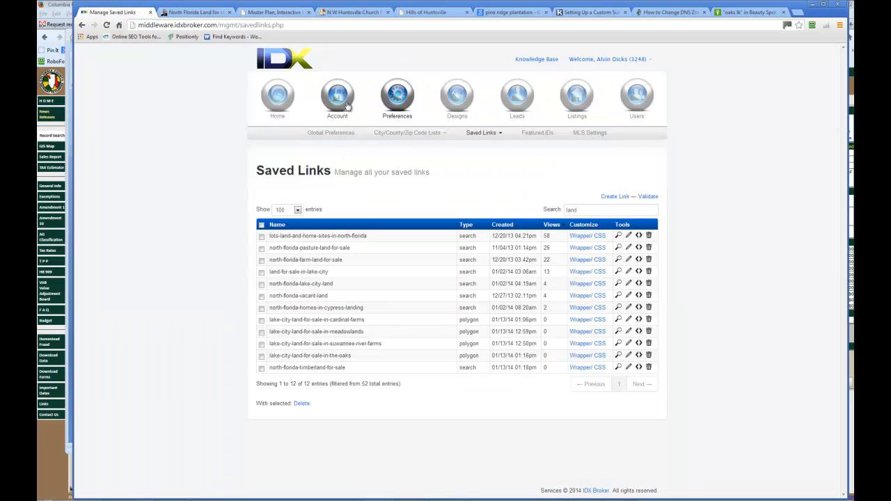
left_click(489, 135)
left_click(462, 196)
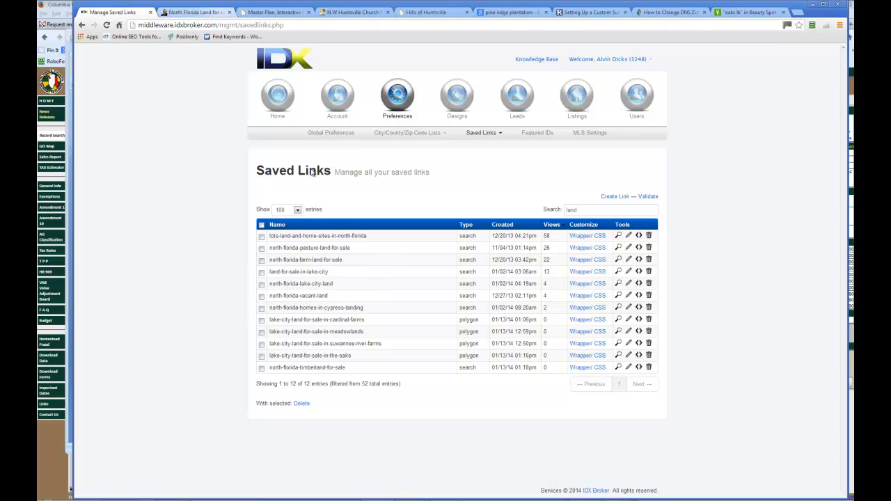
Return to the land site, open its Farms & Ranches results page and reload it.
left_click(197, 12)
scroll(216, 285, "up", 2)
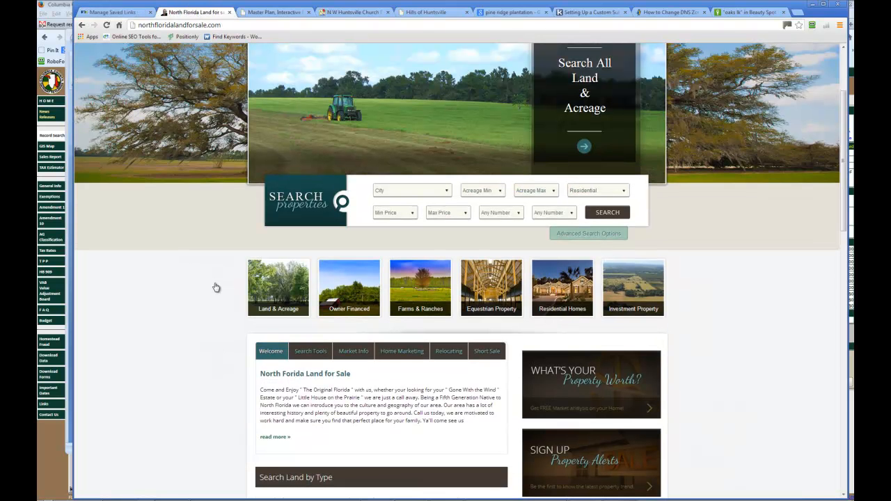
left_click(416, 309)
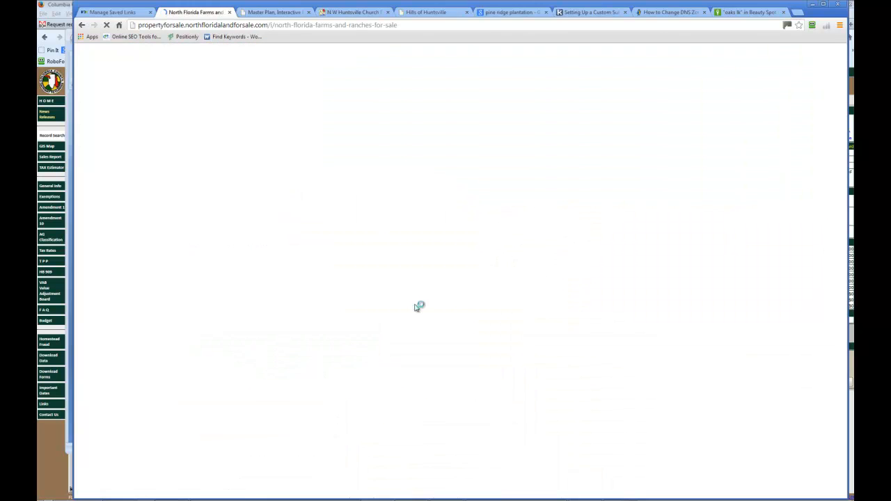
scroll(578, 290, "down", 4)
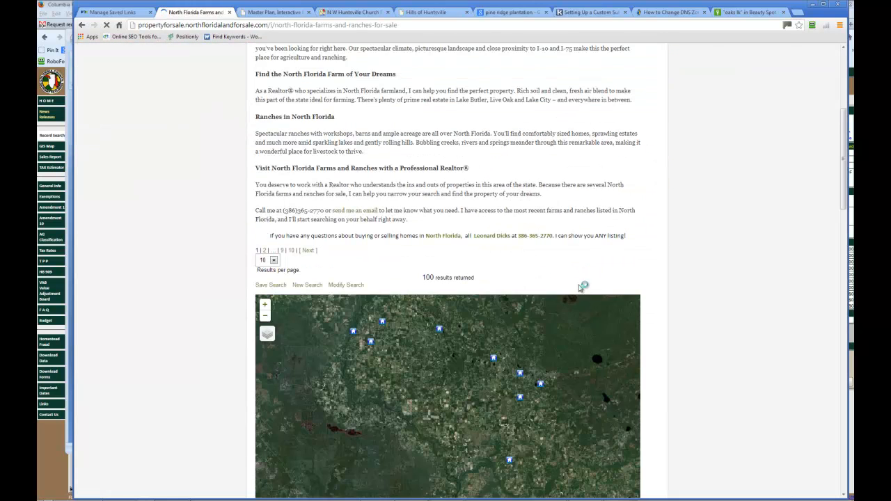
scroll(581, 287, "down", 5)
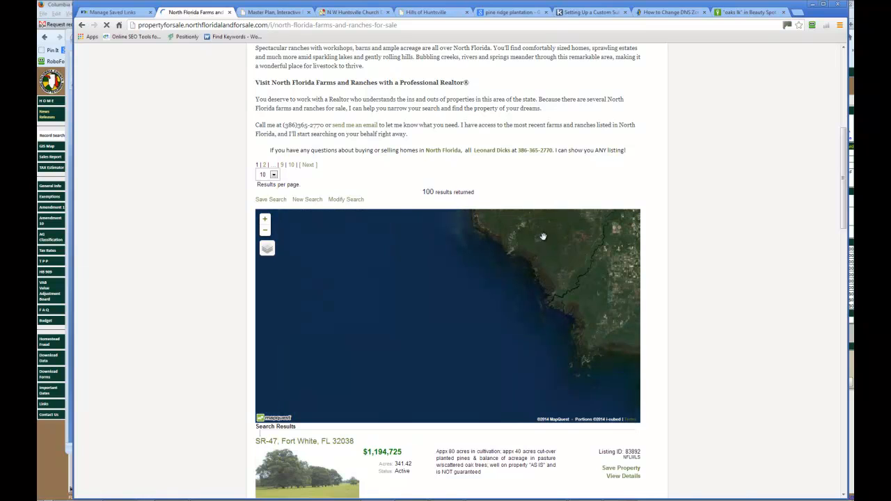
left_click(352, 28)
key("Return")
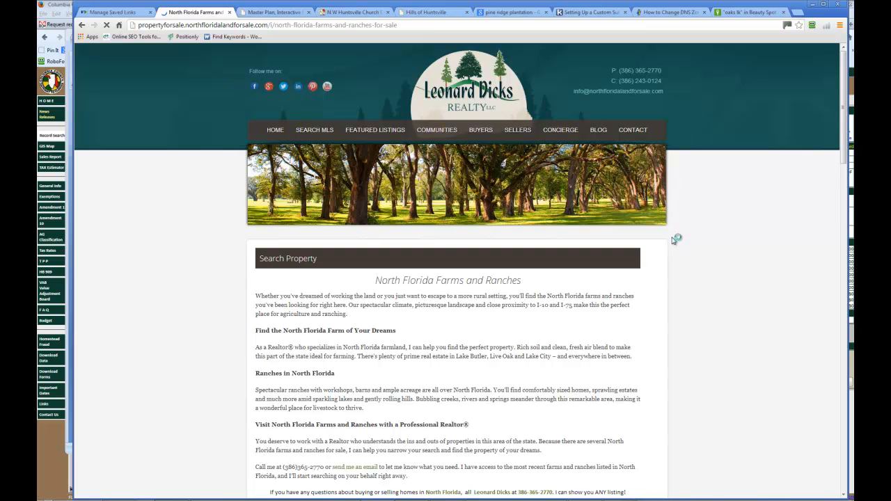
Review the map and listings on the farms and ranches page, and show 100 results per page.
scroll(685, 244, "down", 3)
scroll(731, 279, "down", 4)
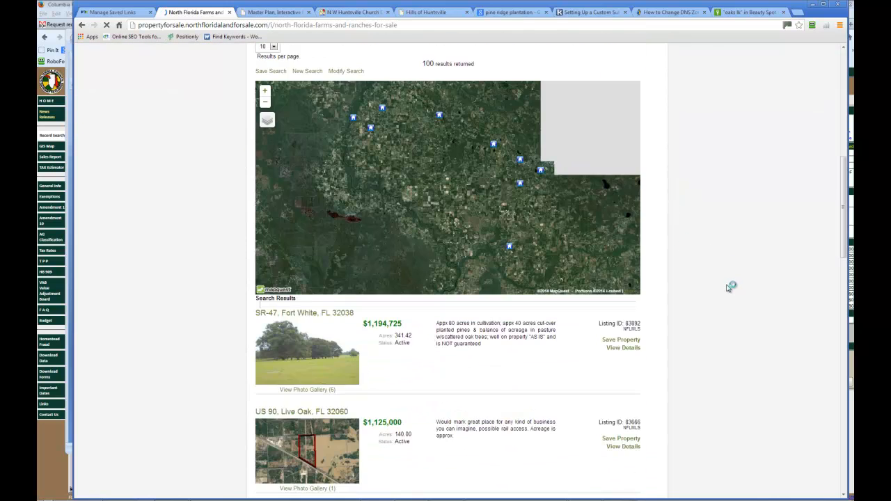
scroll(731, 282, "down", 1)
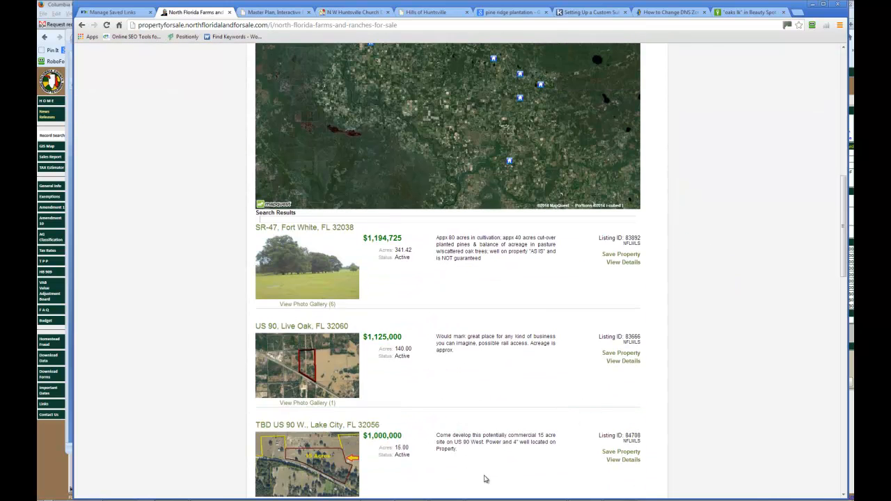
scroll(779, 317, "down", 4)
scroll(731, 332, "down", 4)
scroll(732, 332, "up", 13)
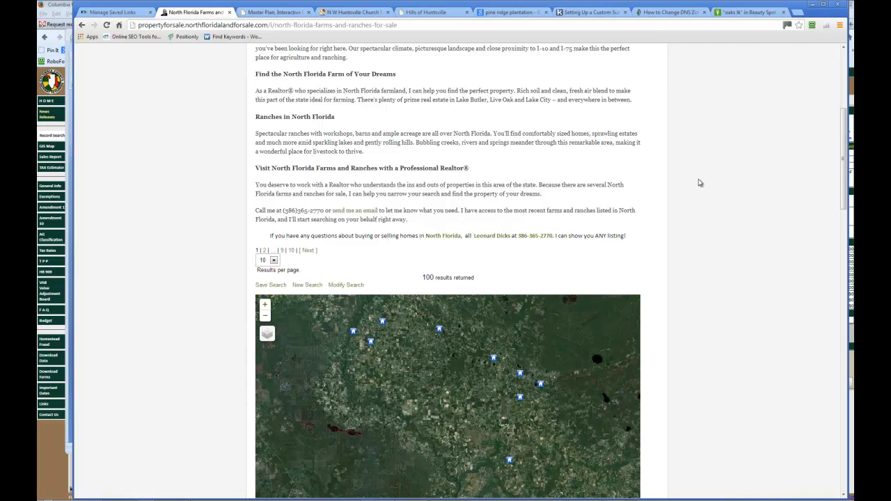
scroll(717, 254, "down", 2)
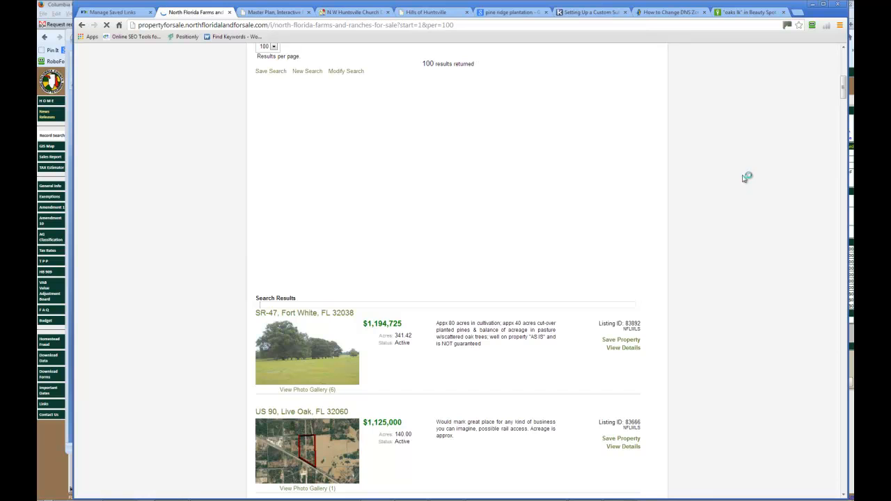
Clear the saved links search filter in IDX Broker and look through the full list of links.
left_click(150, 11)
left_click_drag(627, 212, 555, 211)
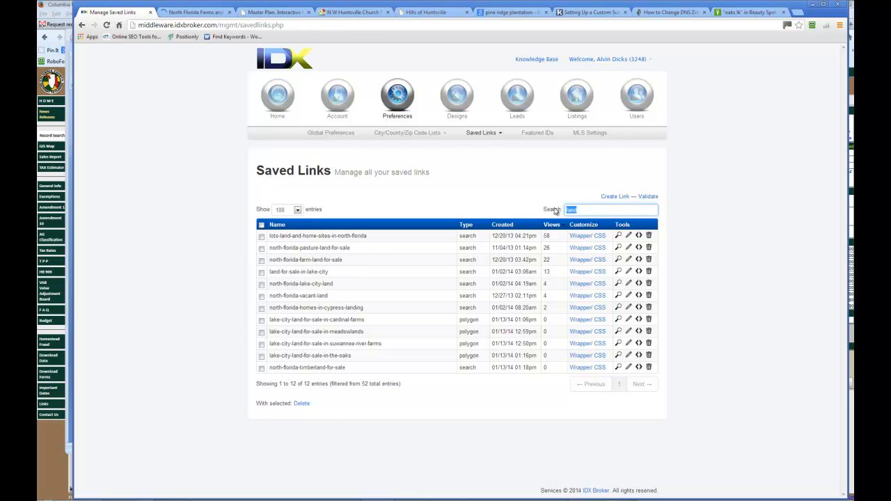
key("BackSpace")
scroll(726, 199, "down", 6)
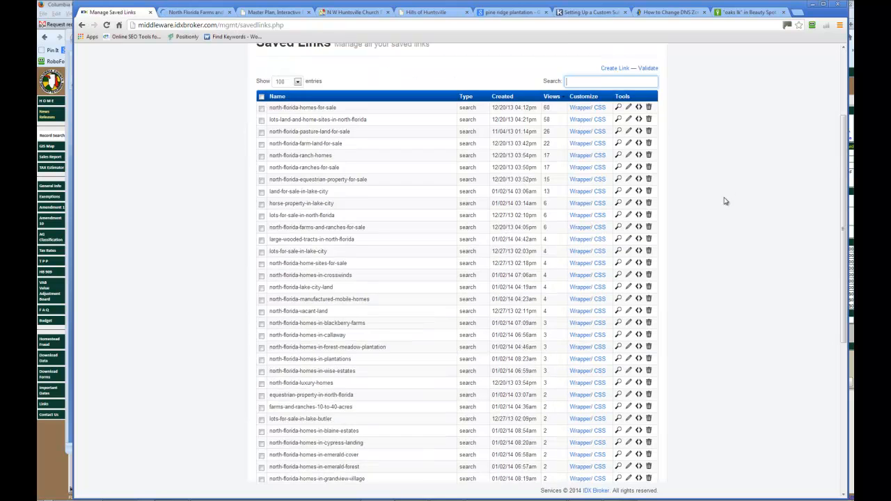
scroll(694, 334, "up", 8)
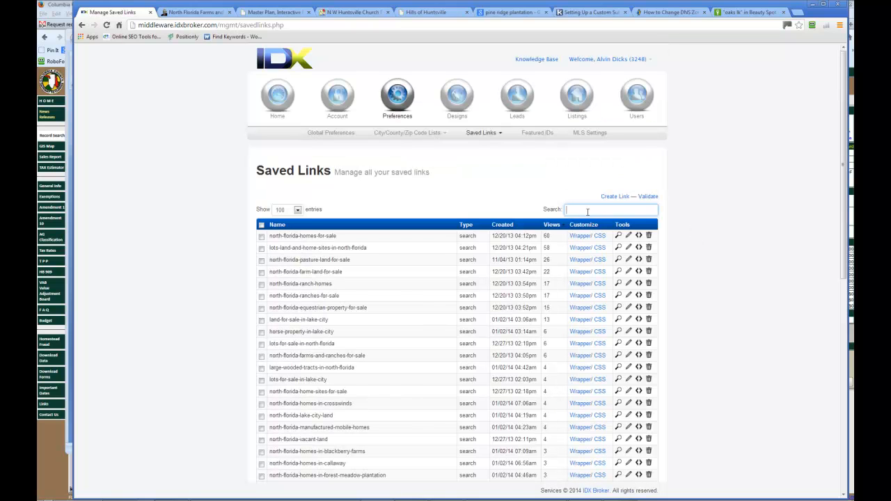
Copy north-florida-farms-and-ranches-for-sale from the results page's address and reload the page without its paging parameters.
left_click(209, 13)
left_click_drag(397, 25, 279, 27)
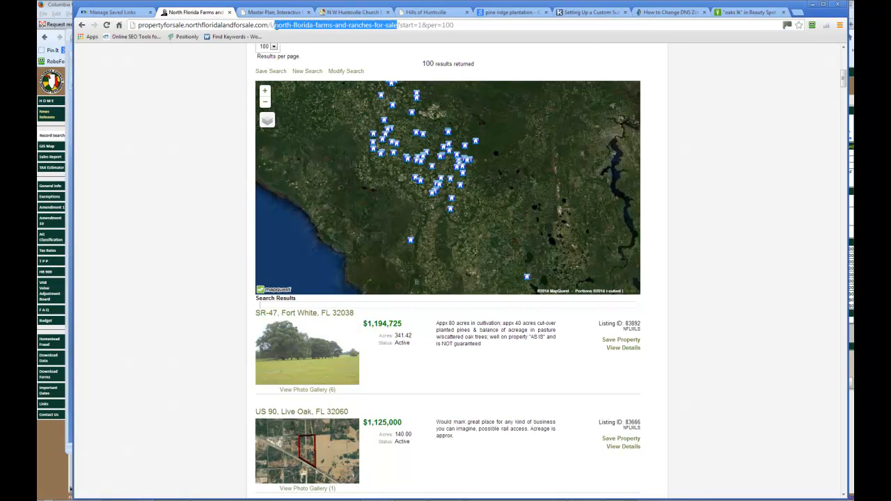
left_click_drag(480, 25, 273, 25)
key("ctrl+c")
key("BackSpace")
key("Return")
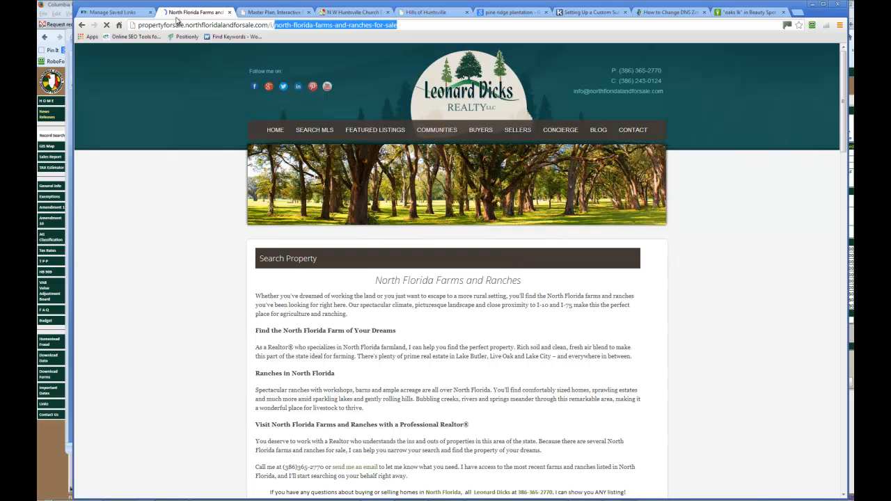
Find the saved link north-florida-farms-and-ranches-for-sale in IDX Broker using the copied name and open it for editing.
left_click(114, 12)
left_click_drag(585, 209, 540, 209)
key("ctrl+v")
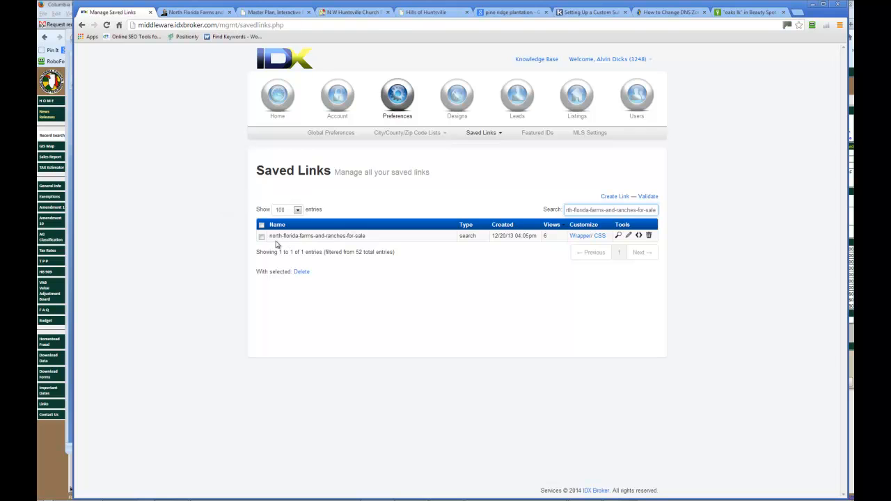
left_click(627, 235)
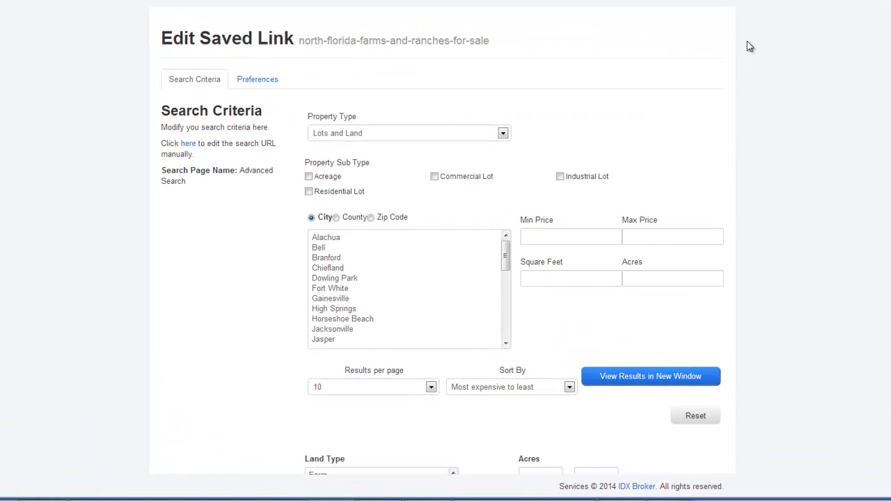
Try the Acreage property sub type in the saved link's search criteria and turn it off again.
scroll(779, 50, "down", 1)
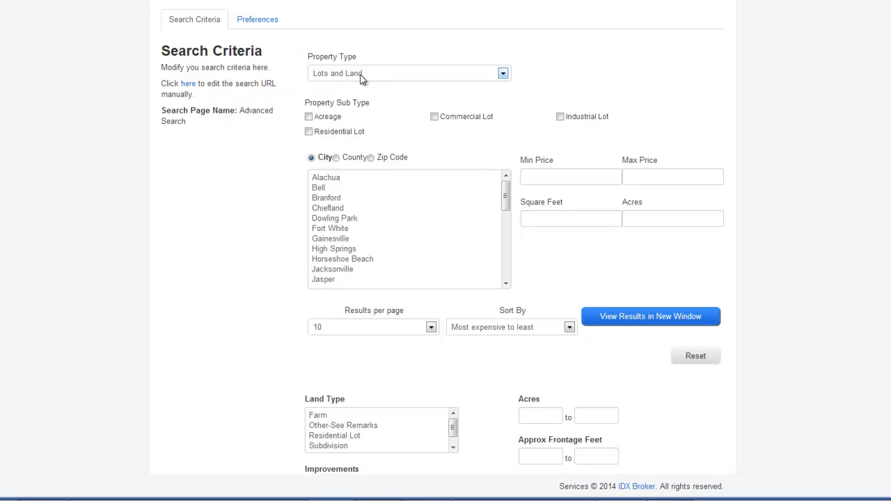
scroll(858, 58, "down", 1)
left_click(309, 58)
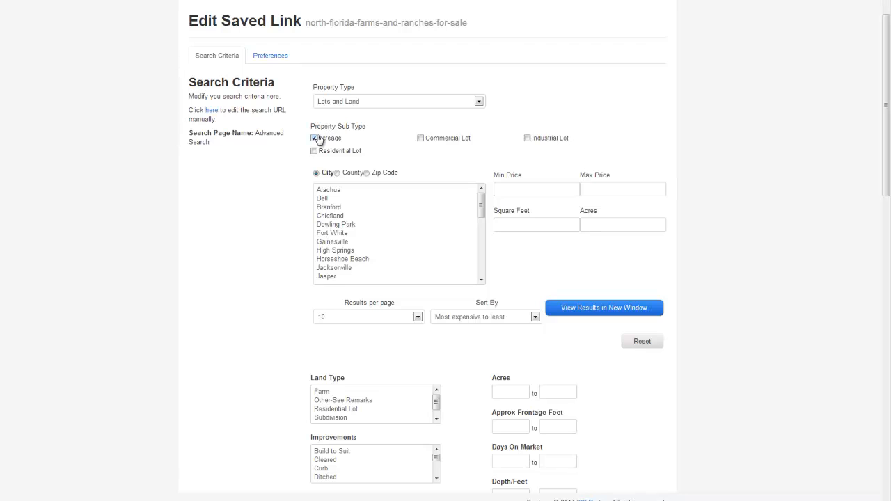
left_click(312, 112)
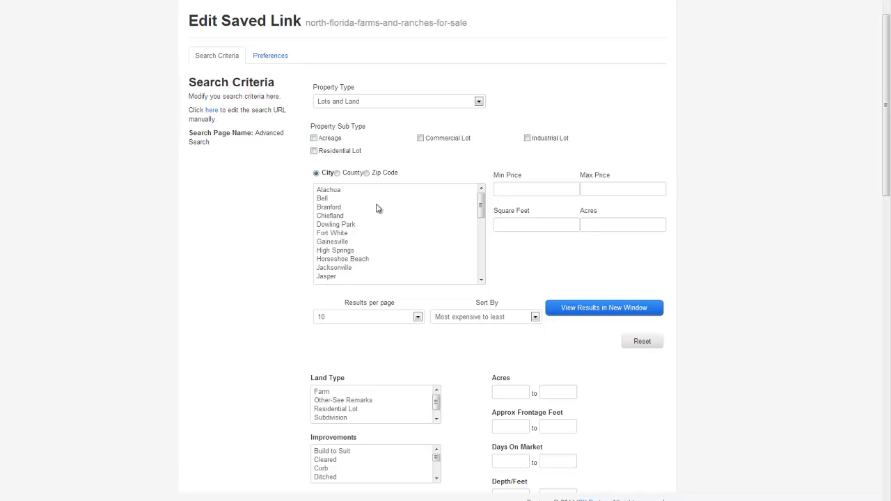
Try a multiple city selection of Dowling Park, Fort White, High Springs and Jacksonville, and clear it again.
left_click(329, 217)
left_click(334, 225)
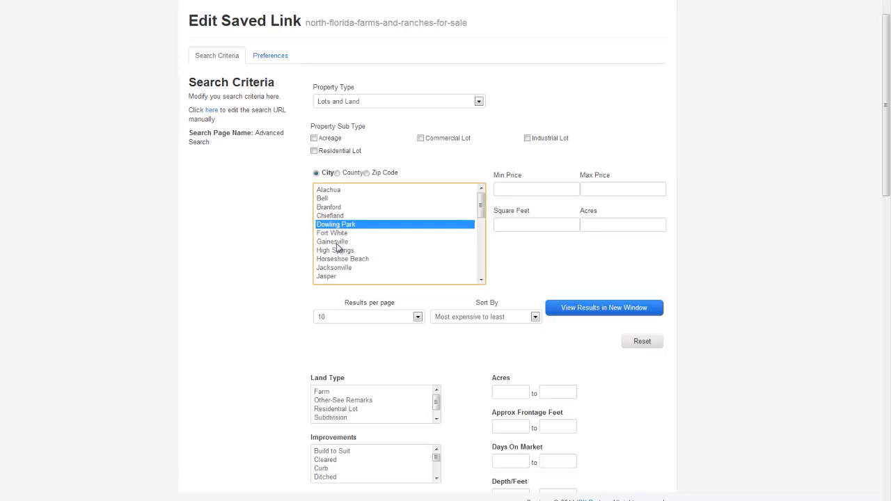
left_click(340, 233, "ctrl")
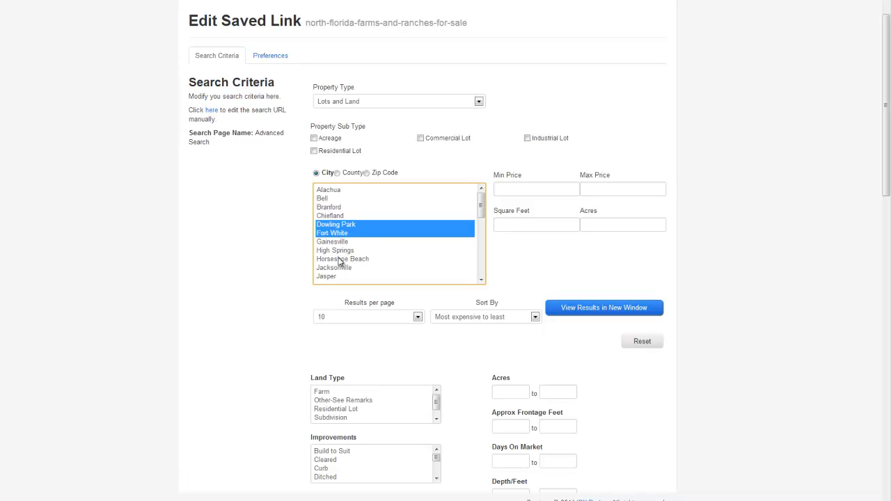
left_click(340, 268, "ctrl")
left_click(342, 252, "ctrl")
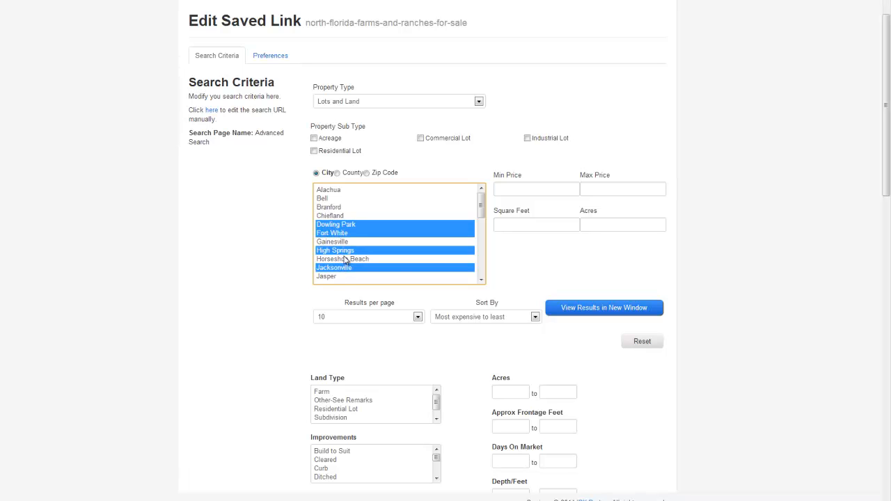
left_click(390, 269)
left_click(382, 270, "ctrl")
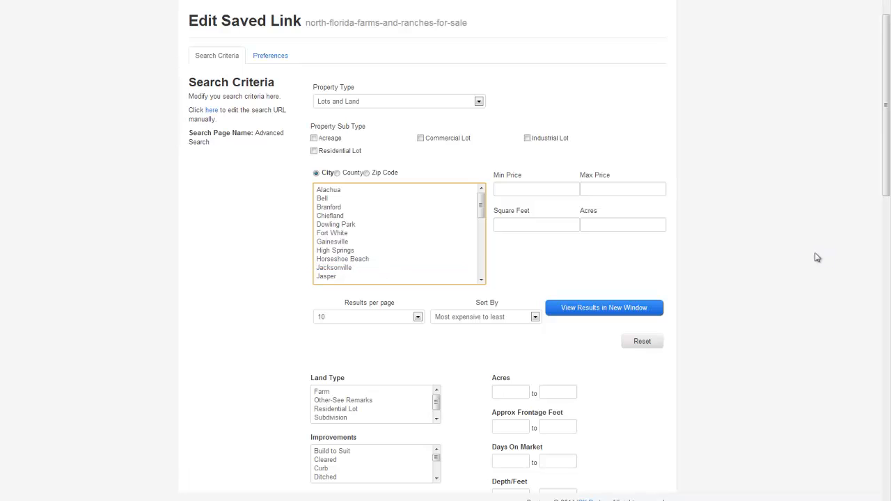
Set the saved link to 50 results per page, sorted from least expensive to most.
scroll(730, 209, "down", 3)
left_click(380, 118)
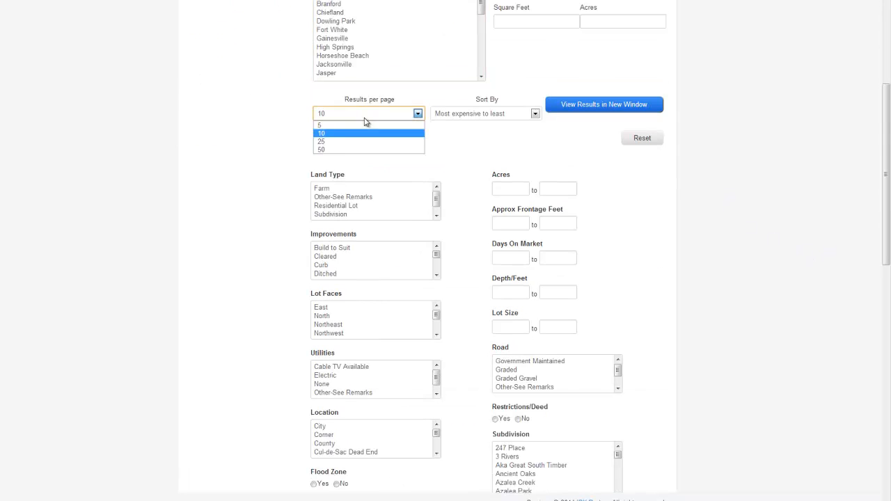
left_click(337, 146)
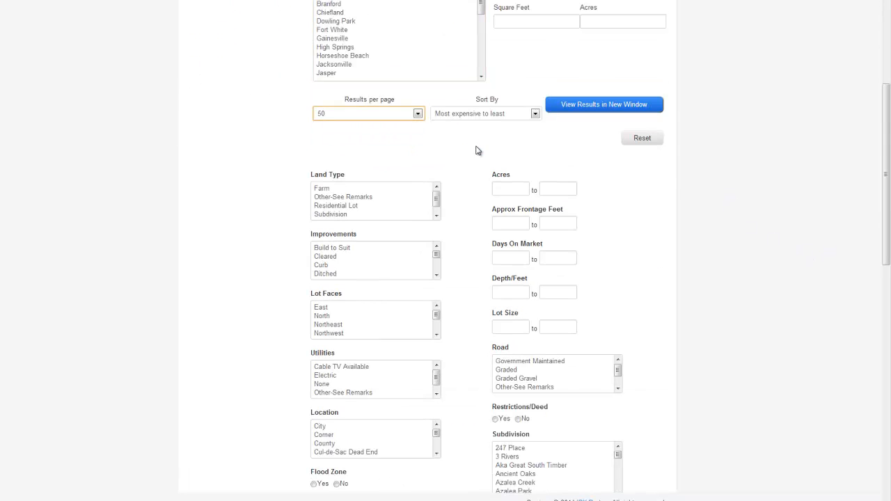
left_click(480, 115)
left_click(478, 134)
left_click(479, 114)
left_click(480, 124)
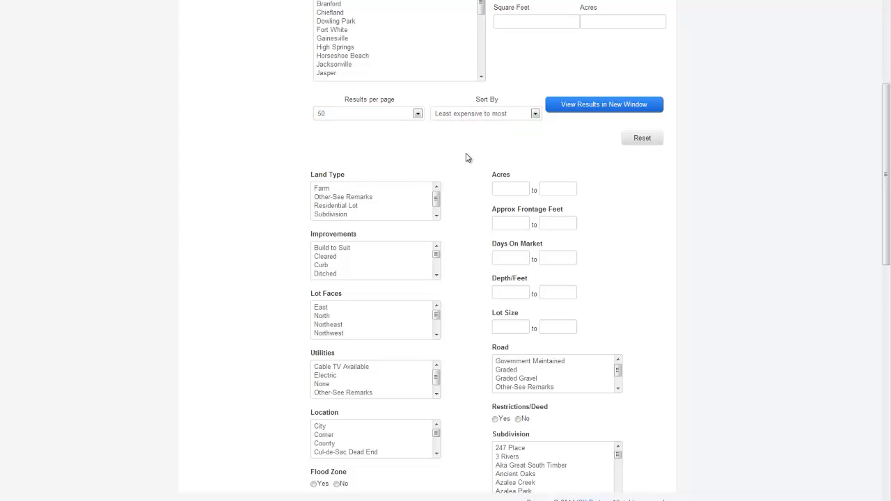
Review the saved link's land criteria, including Present Use and Usage, and update the saved link.
scroll(467, 157, "down", 3)
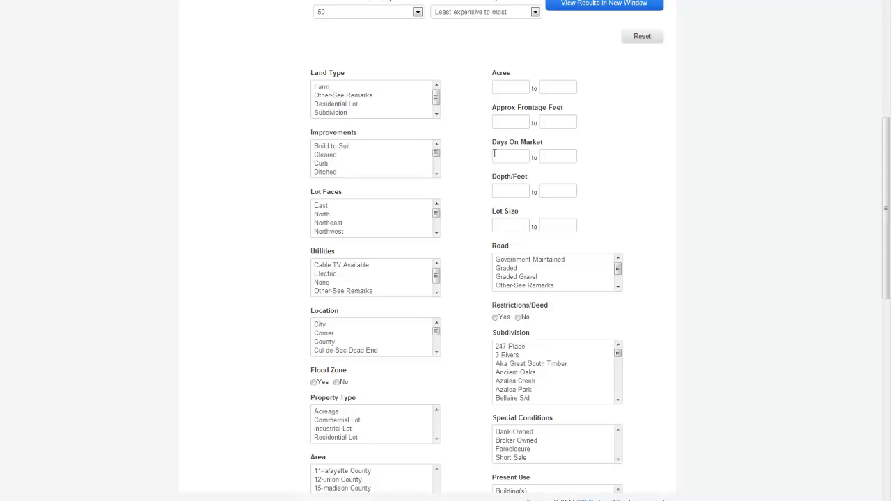
scroll(487, 159, "down", 3)
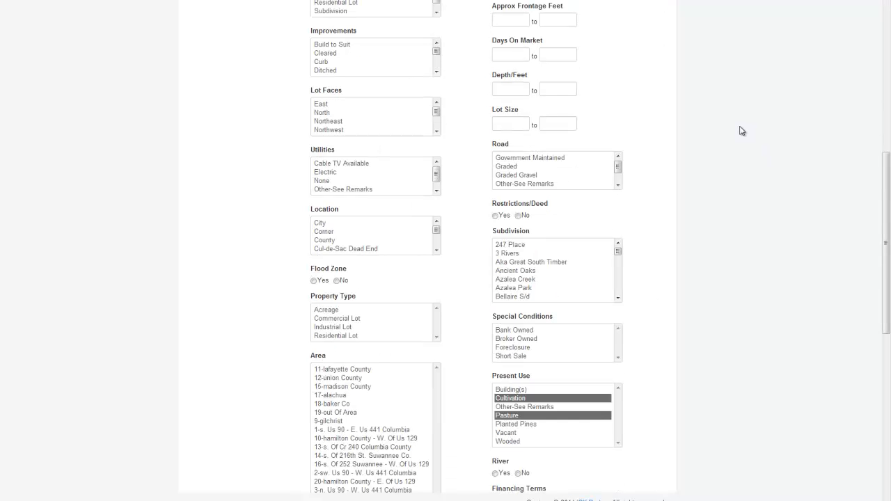
scroll(717, 153, "down", 4)
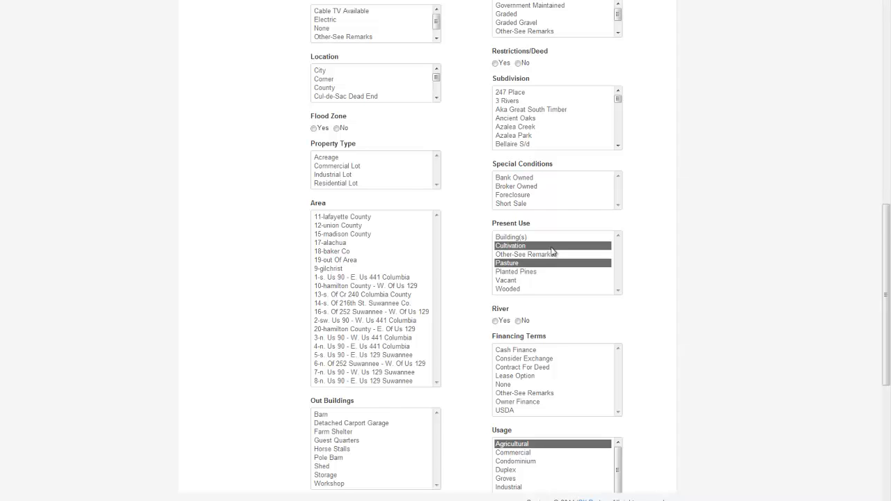
scroll(646, 248, "down", 3)
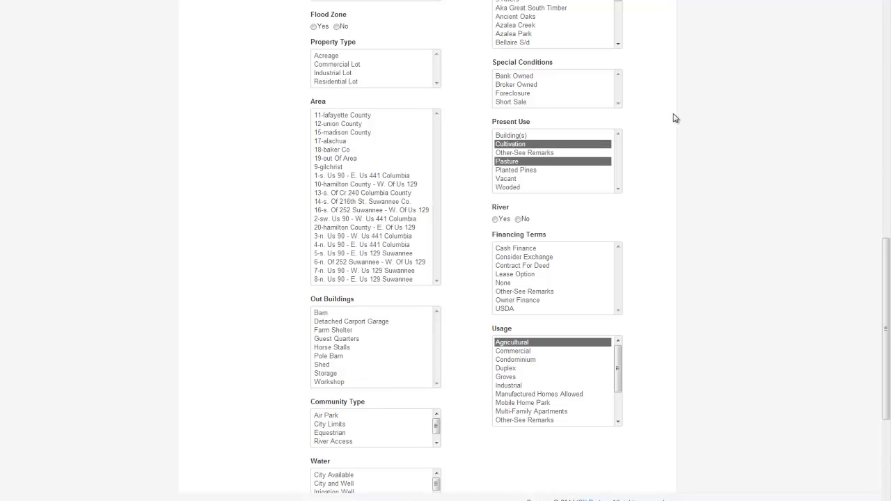
scroll(458, 137, "up", 3)
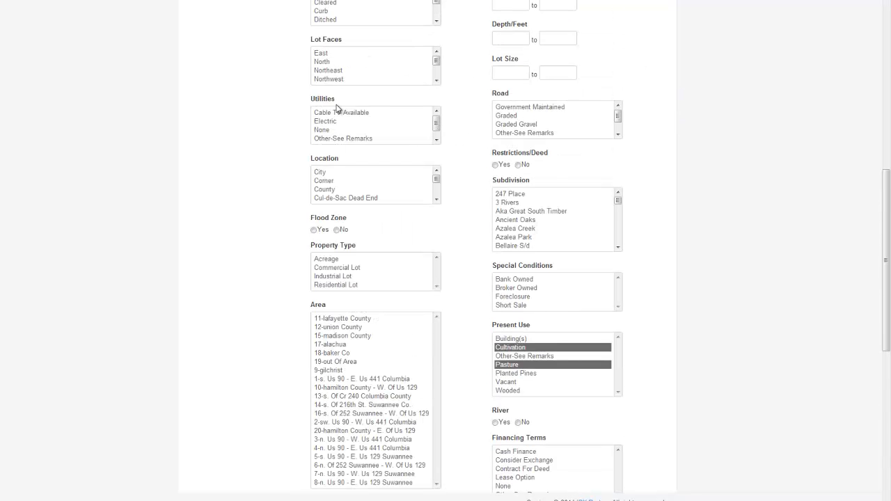
scroll(636, 50, "up", 2)
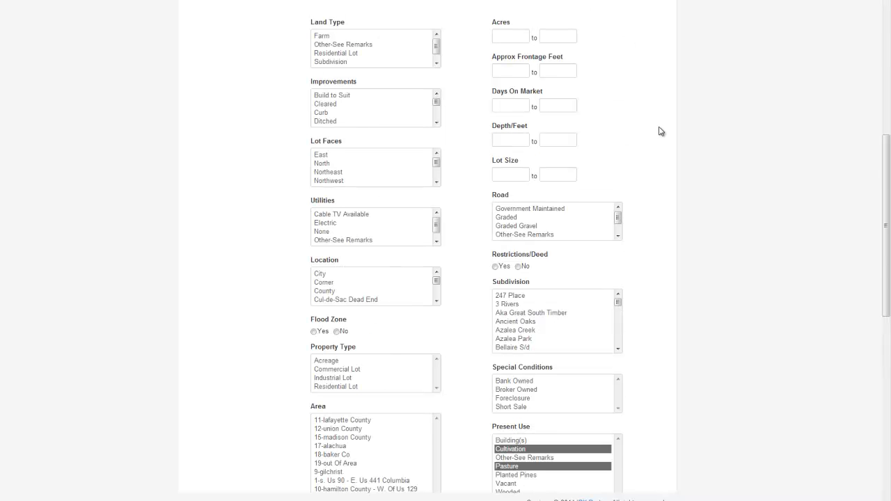
scroll(668, 146, "down", 8)
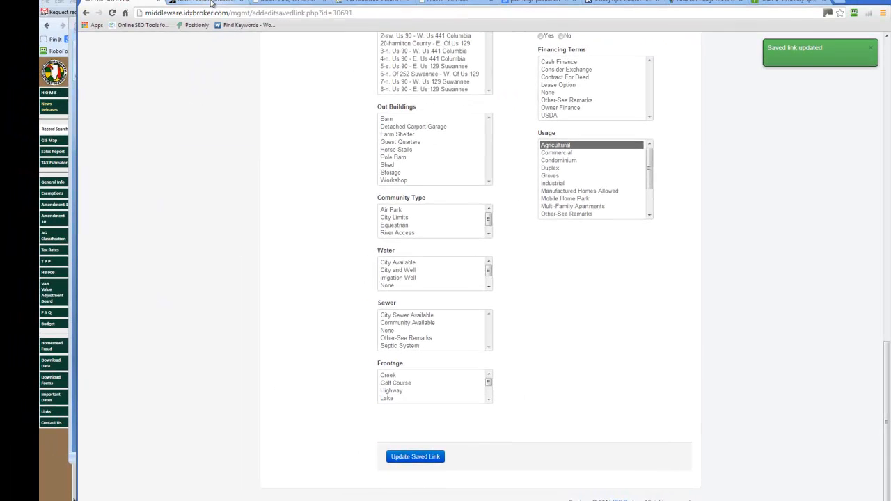
Switch to the land site and reload its North Florida farms and ranches results page.
left_click(212, 3)
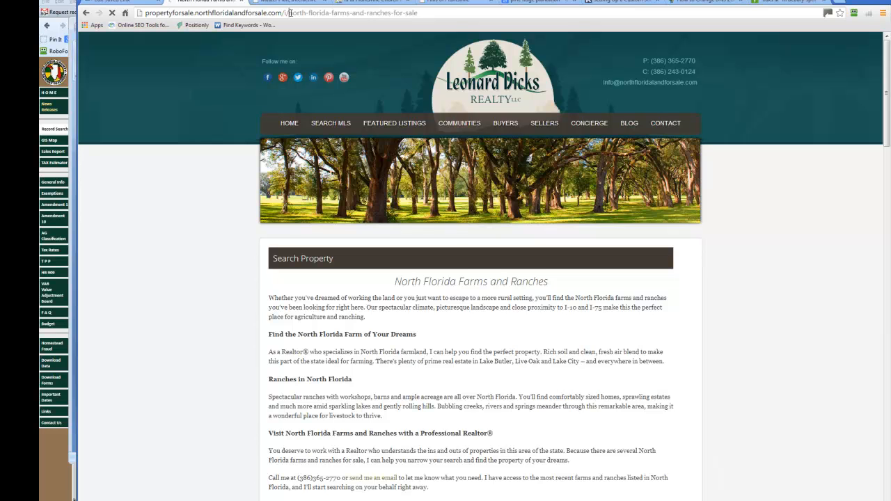
left_click(290, 12)
key("Return")
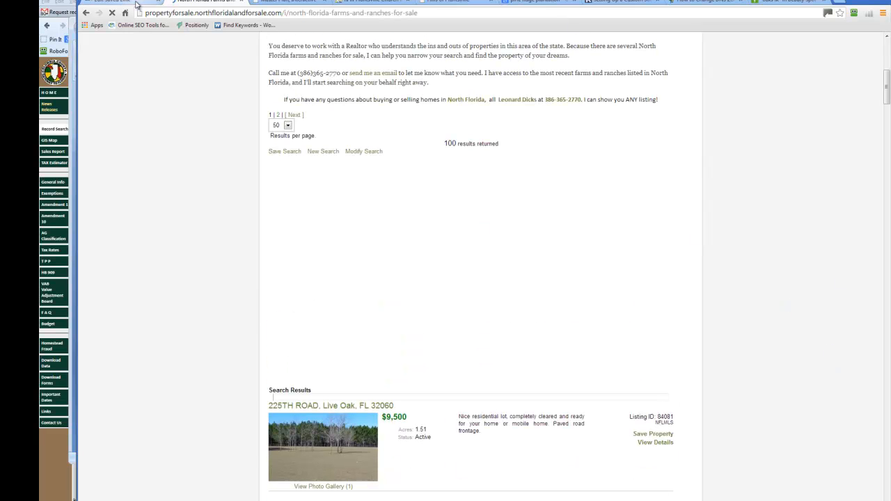
Return to the Saved Links list in IDX Broker and clear its search filter.
left_click(89, 2)
scroll(298, 183, "up", 20)
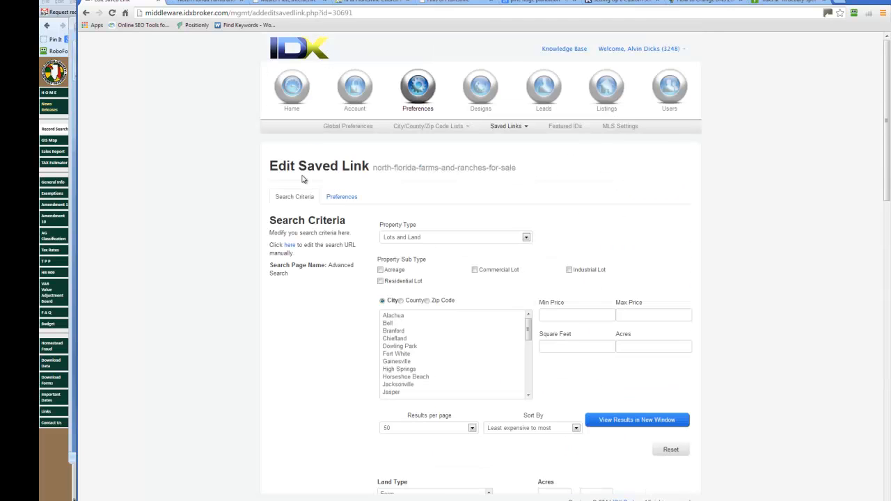
mouse_move(522, 129)
left_click(511, 147)
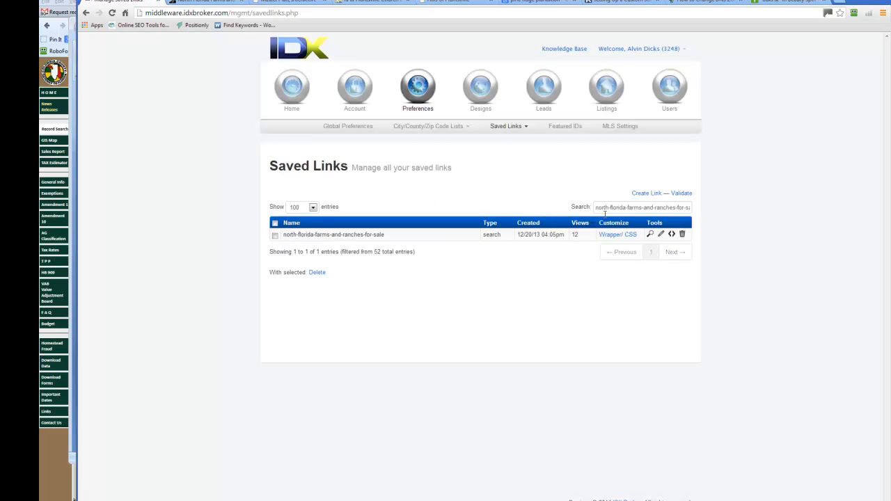
left_click(639, 209)
key("ctrl+a")
key("BackSpace")
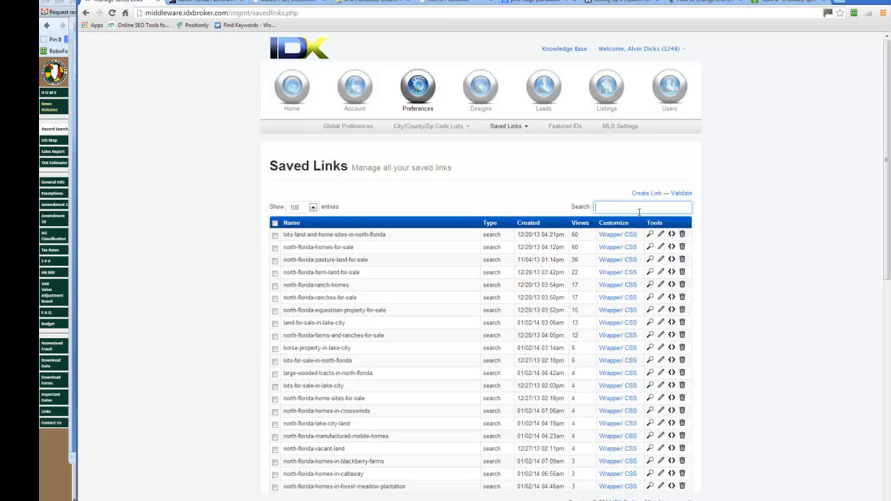
Go to the land site's home page and open the listings of the Suwannee River Farms featured community.
left_click(187, 3)
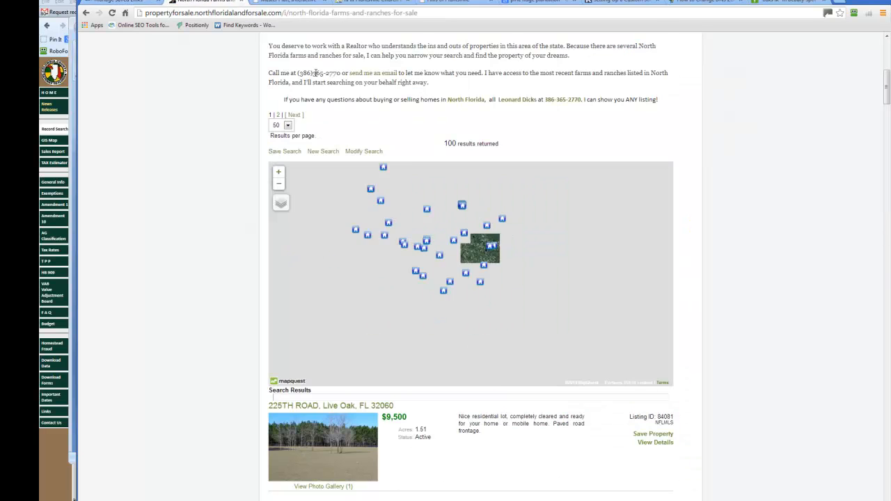
scroll(338, 88, "up", 6)
left_click(281, 80)
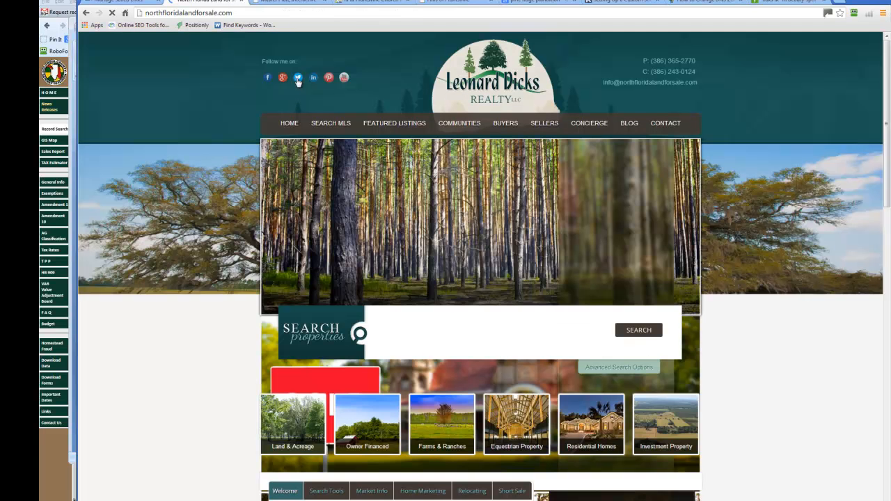
scroll(770, 268, "down", 5)
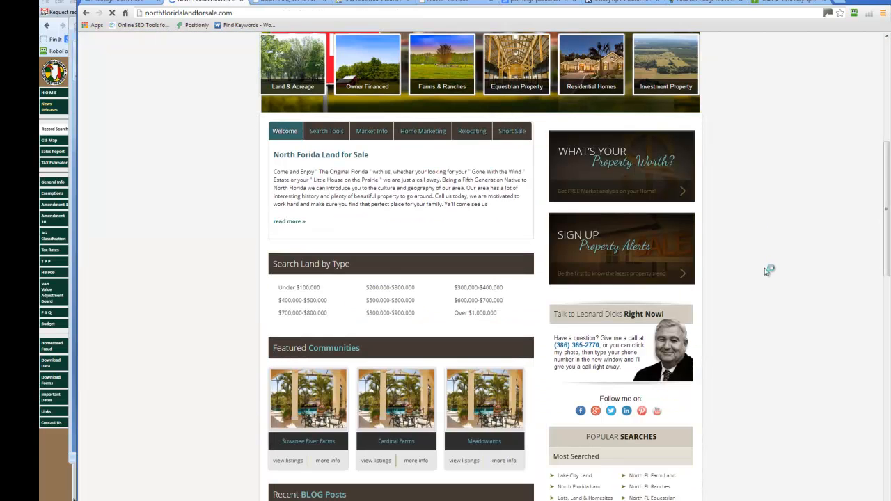
scroll(768, 270, "down", 1)
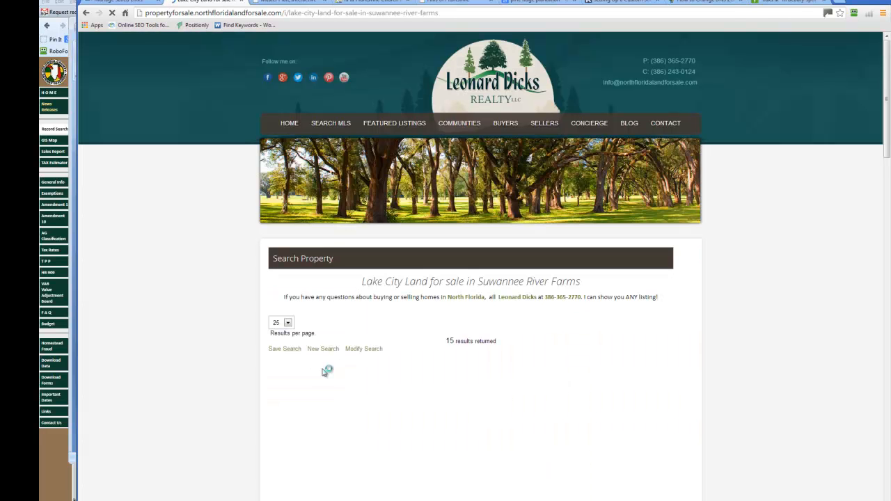
Examine the outlined Suwannee River Farms area and its listing markers on the results map.
scroll(811, 155, "down", 2)
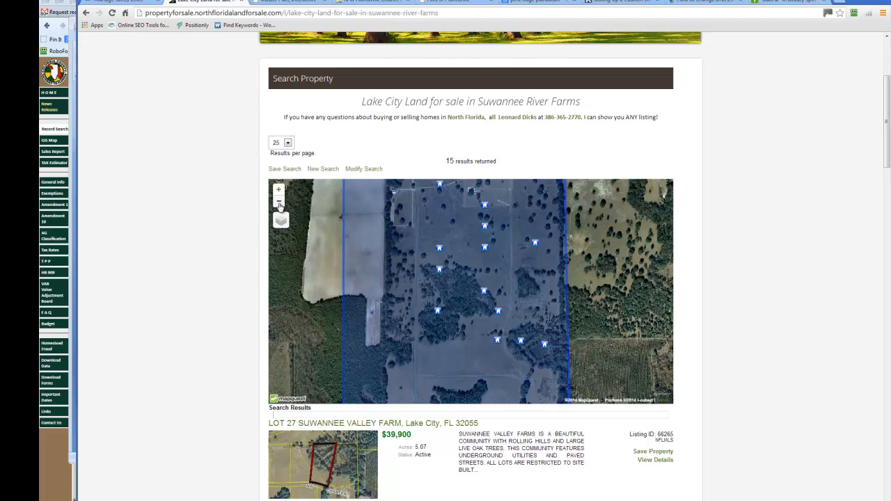
left_click(278, 202)
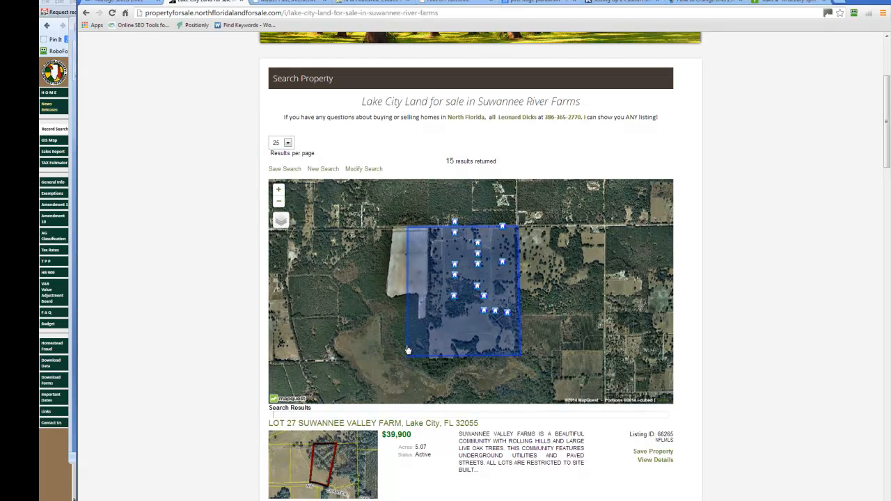
scroll(468, 273, "up", 1)
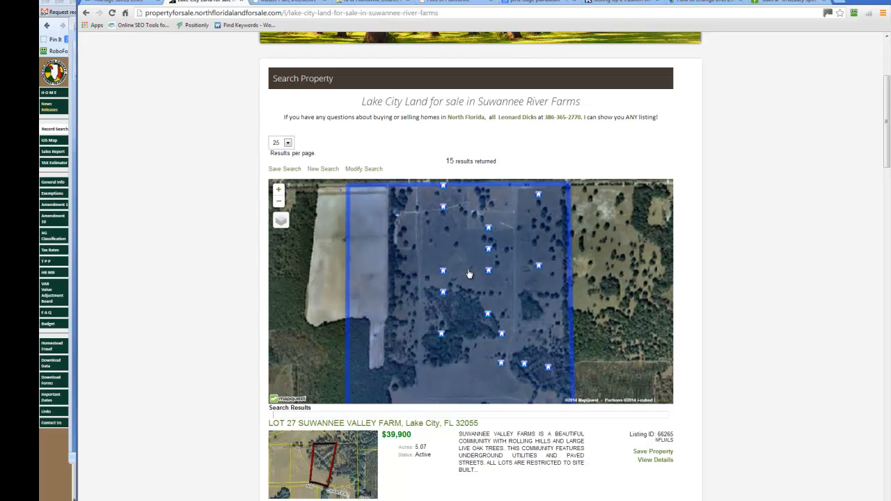
scroll(466, 315, "down", 1)
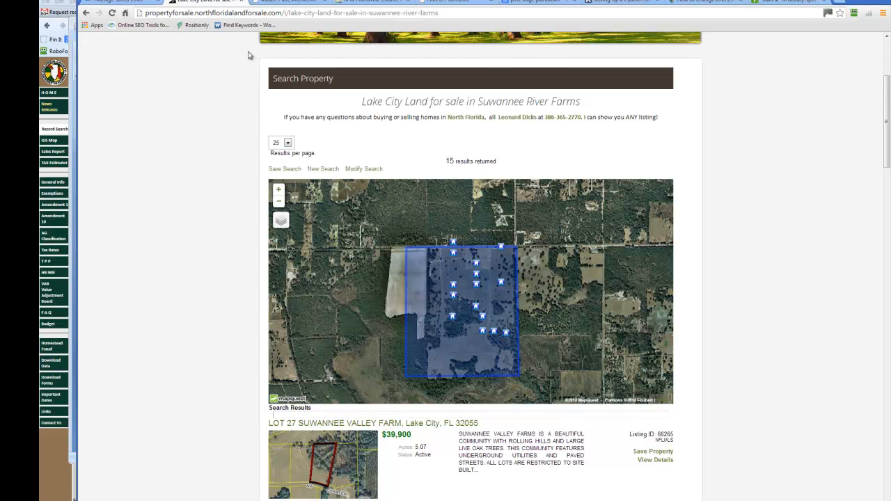
Copy the saved link name lake-city-land-for-sale-in-suwannee-river-farms from the results page address.
left_click_drag(440, 14, 289, 7)
right_click(297, 14)
left_click(305, 43)
Find the saved link in IDX Broker using the copied name and open it for editing.
left_click(136, 5)
left_click(653, 206)
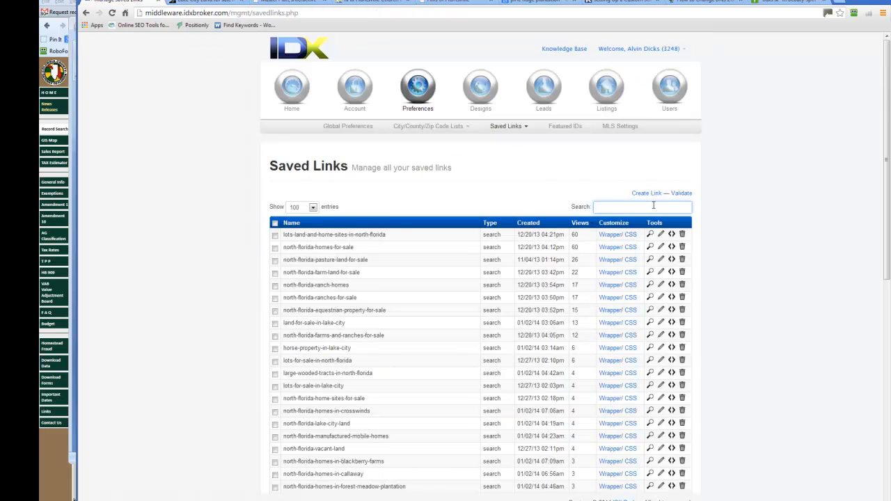
key("ctrl+v")
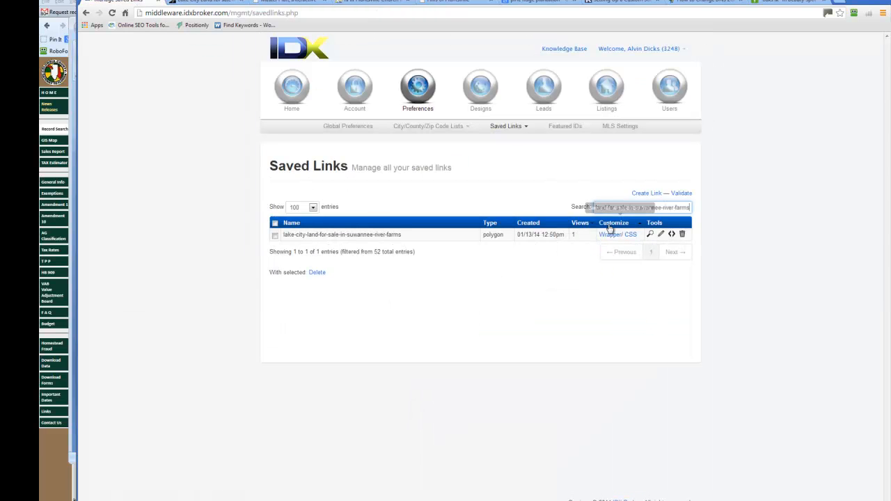
left_click(661, 235)
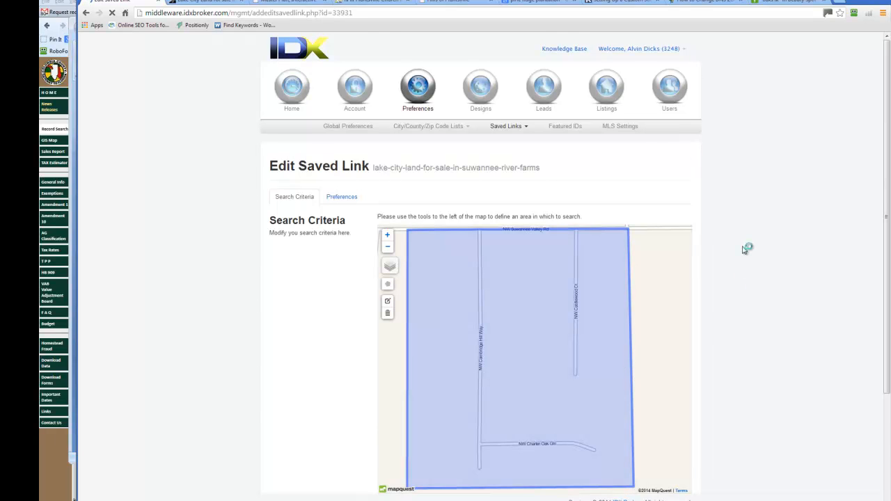
Show the saved link's whole search polygon with its surroundings on satellite imagery.
scroll(745, 249, "down", 2)
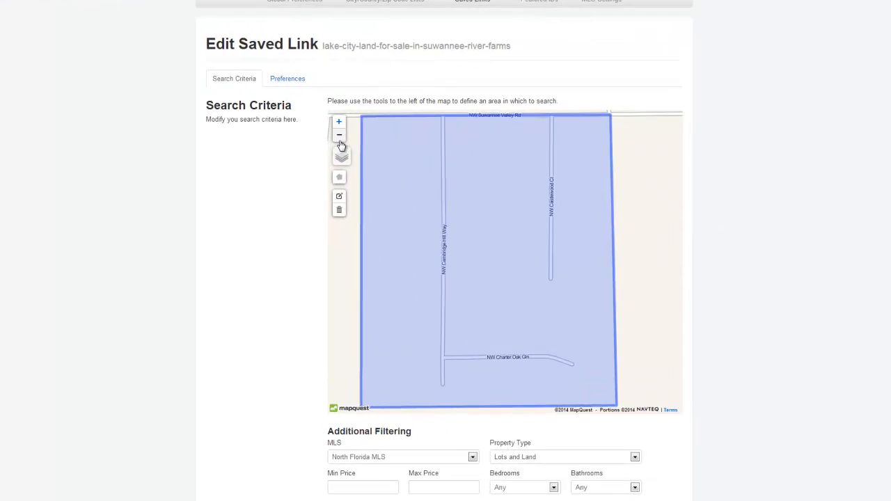
left_click(387, 157)
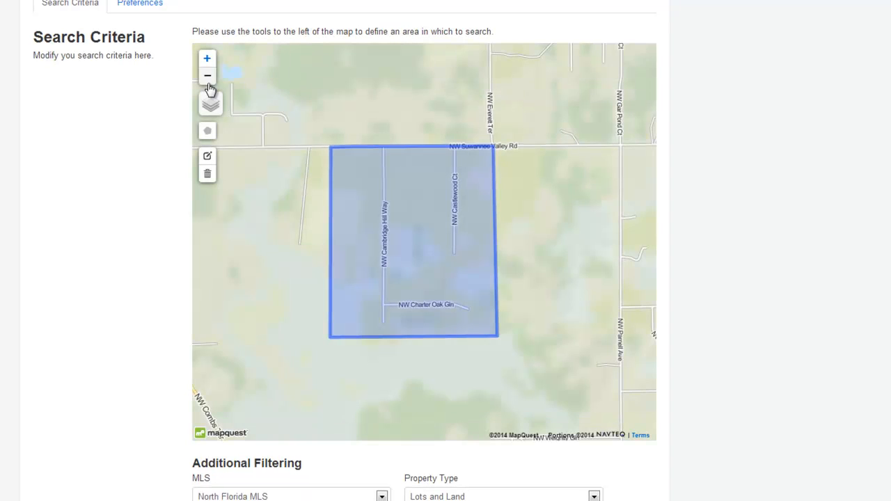
mouse_move(390, 176)
left_click(207, 119)
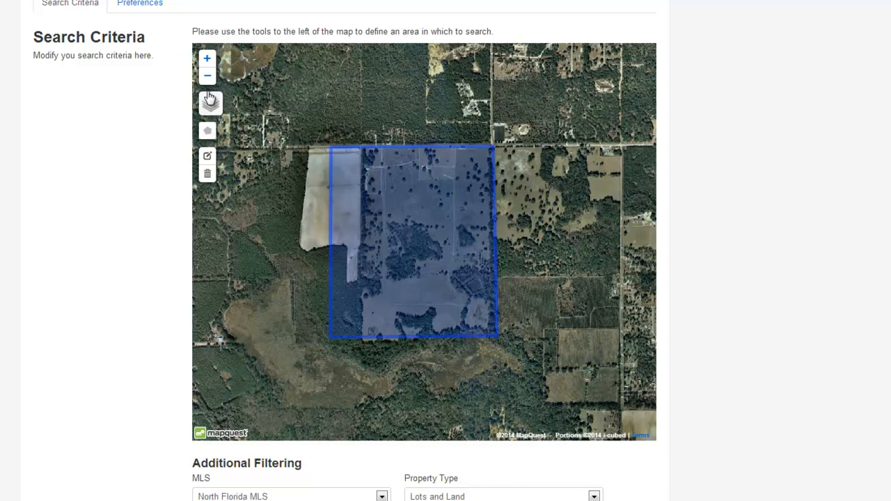
Start editing the search polygon and shift its northwest corner slightly to the west.
mouse_move(211, 106)
left_click(208, 157)
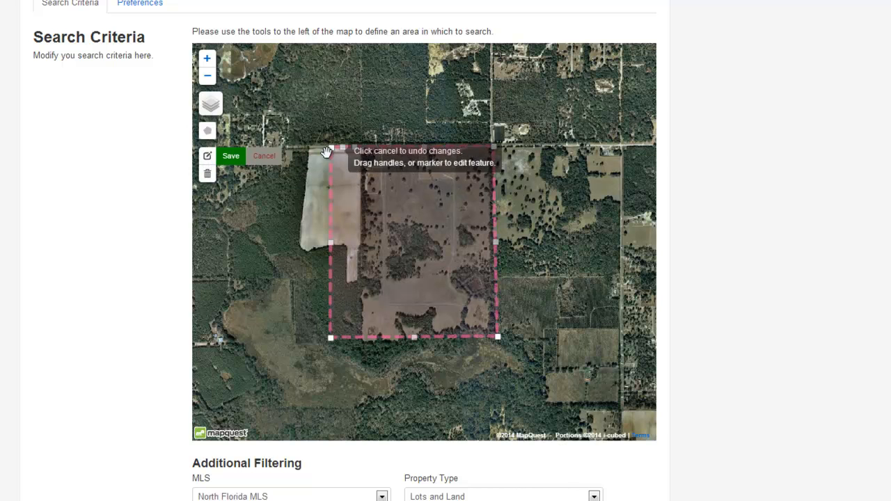
mouse_move(327, 149)
left_mouse_down()
mouse_move(327, 208)
mouse_move(334, 150)
left_mouse_up()
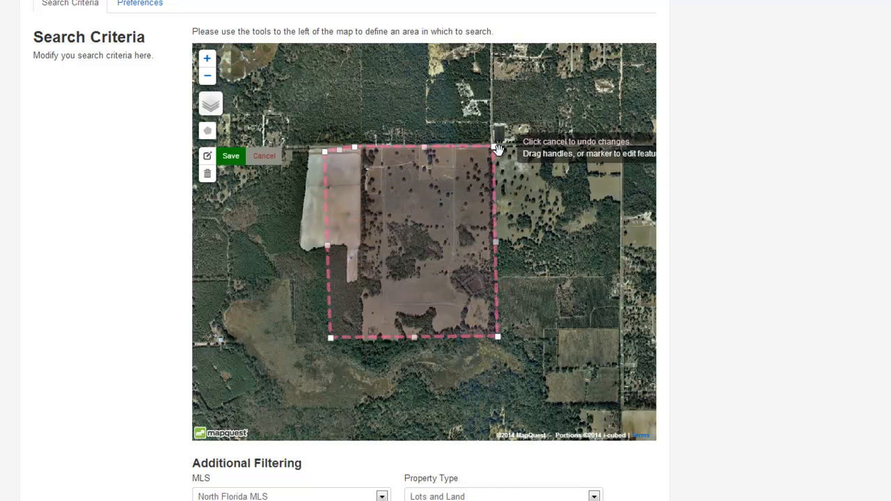
Inspect the polygon's northern boundary up close along the road, from the northeast corner to the northwest corner.
left_click_drag(498, 149, 467, 170)
scroll(466, 183, "up", 2)
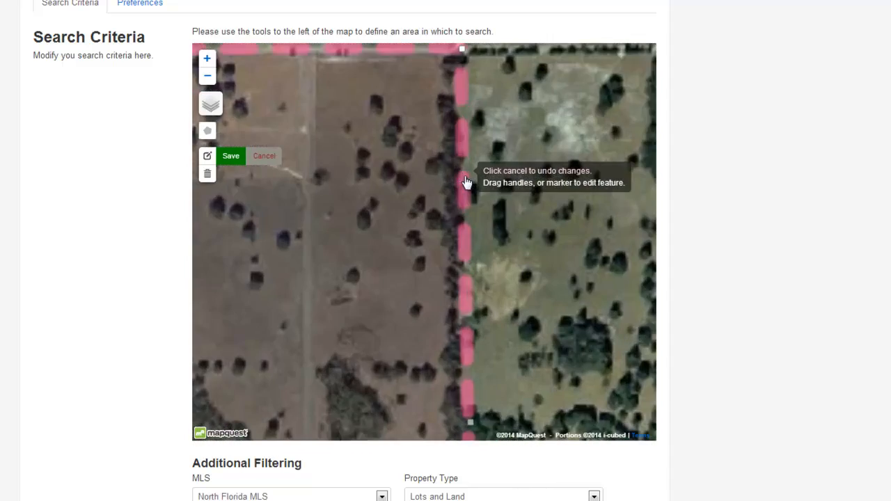
left_click_drag(464, 53, 500, 256)
scroll(475, 138, "up", 1)
left_click_drag(489, 225, 483, 139)
left_click_drag(344, 213, 595, 199)
scroll(424, 213, "down", 2)
scroll(571, 172, "up", 2)
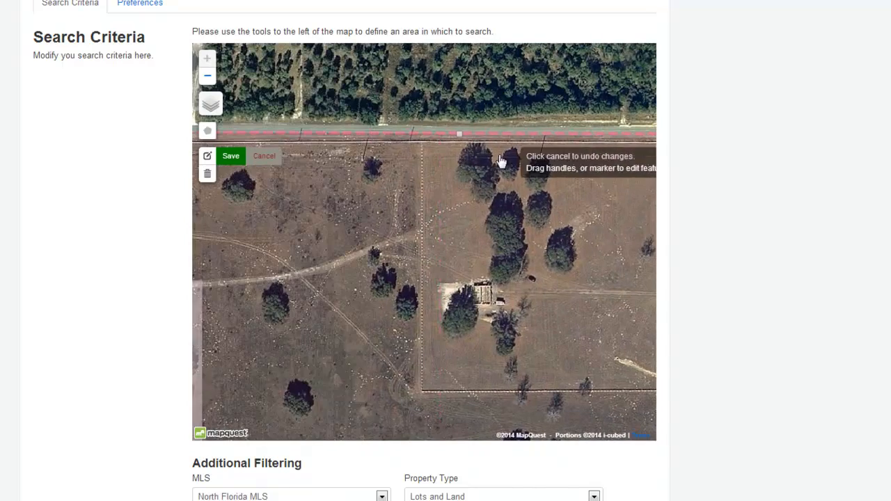
left_click_drag(294, 197, 527, 183)
scroll(449, 152, "up", 1)
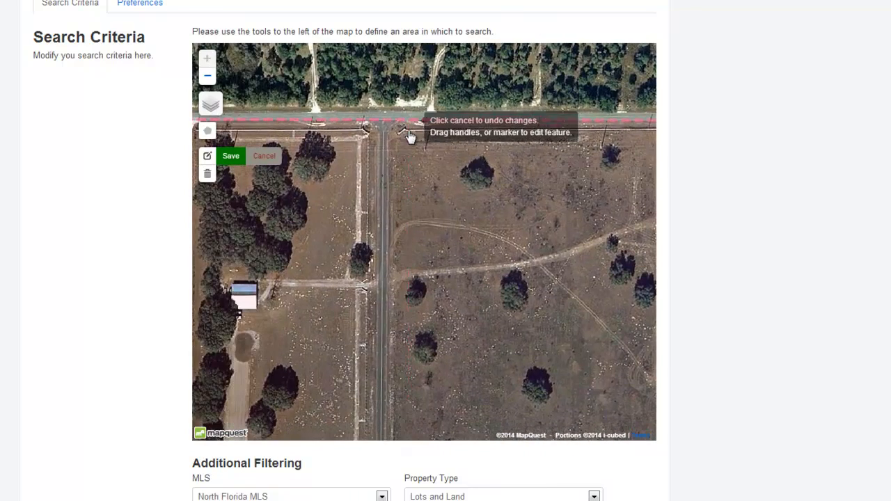
left_click_drag(291, 173, 561, 174)
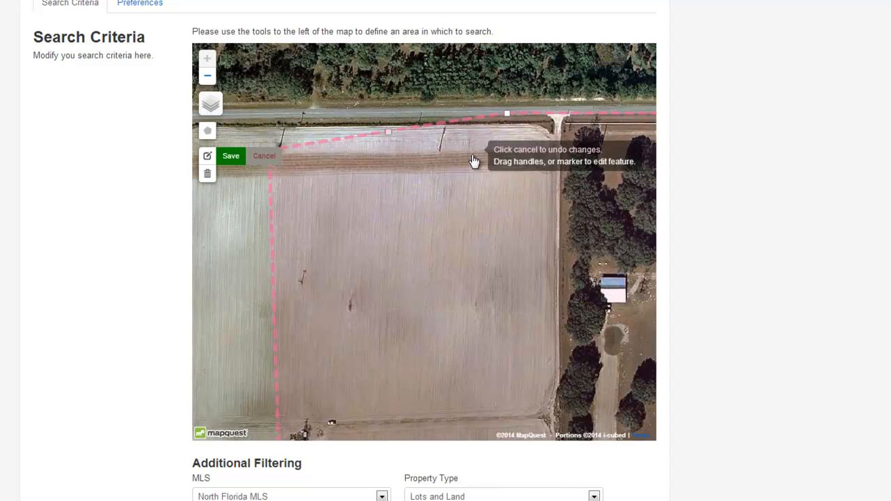
mouse_move(368, 195)
left_mouse_down()
mouse_move(411, 171)
mouse_move(408, 135)
left_mouse_up()
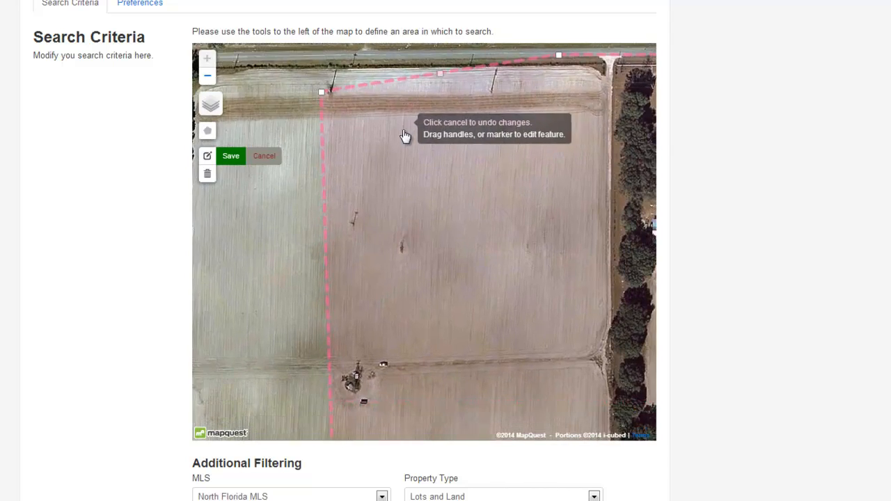
Move the search polygon's northwest and southwest corners east to exclude the pale field, and update the saved link.
scroll(408, 135, "down", 1)
scroll(510, 250, "down", 1)
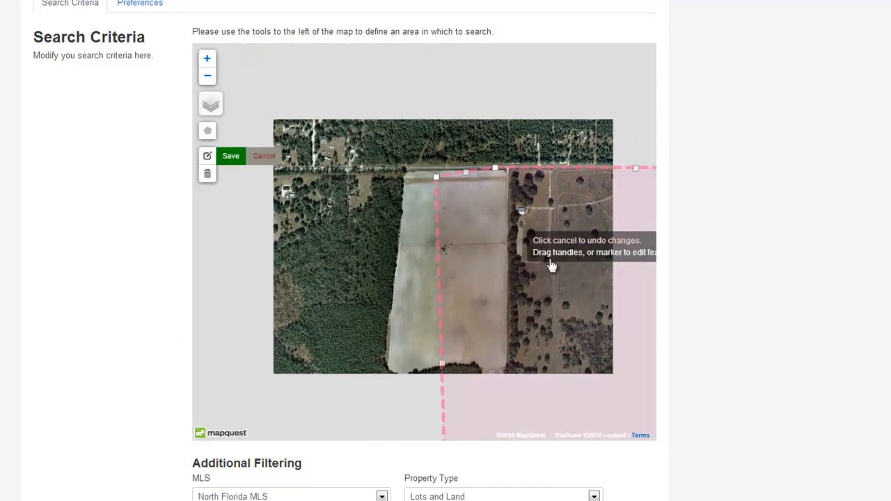
mouse_move(570, 293)
left_mouse_down()
mouse_move(478, 175)
mouse_move(463, 245)
left_mouse_up()
left_click_drag(330, 128, 400, 126)
left_click_drag(442, 305, 435, 172)
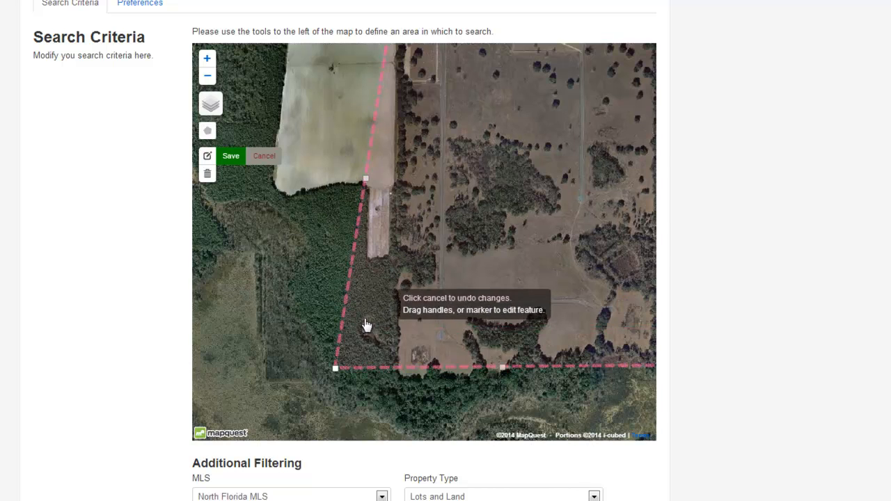
left_click_drag(338, 368, 403, 378)
scroll(499, 123, "down", 1)
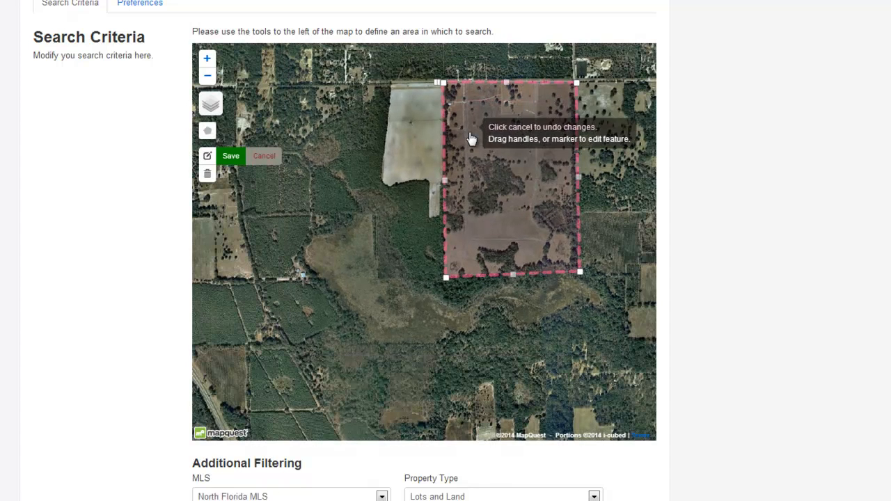
scroll(779, 309, "down", 1)
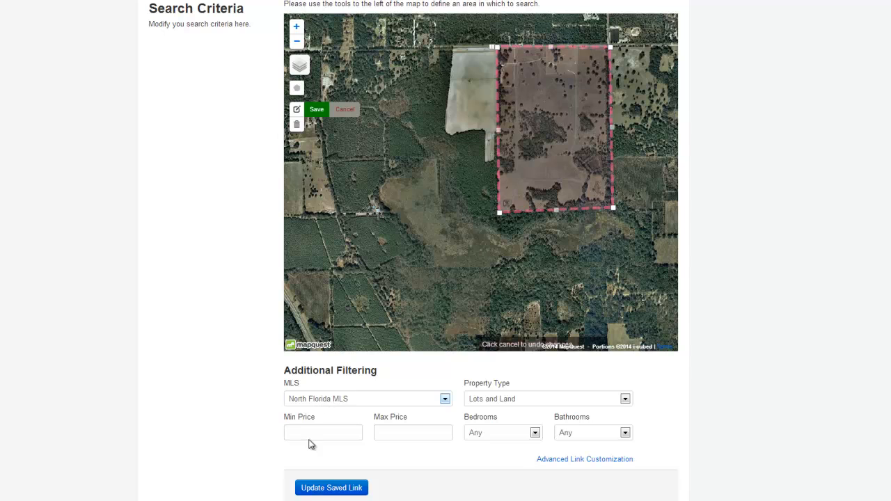
left_click(318, 489)
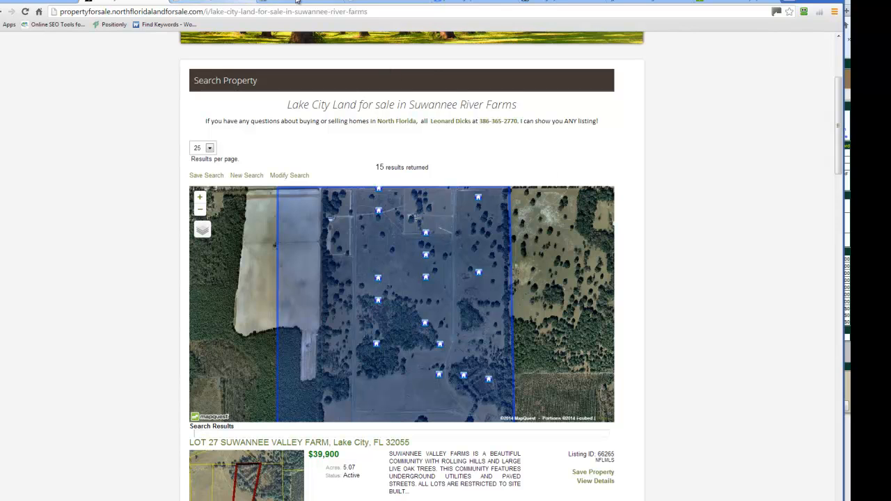
Return from the live results page to the link editor and open the saved links management list.
left_click(49, 2)
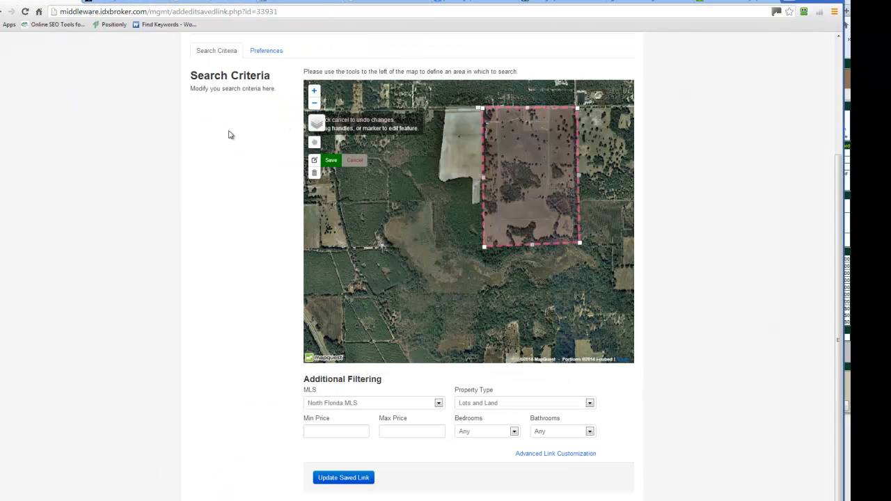
scroll(232, 135, "up", 2)
left_click(455, 133)
left_click(432, 145)
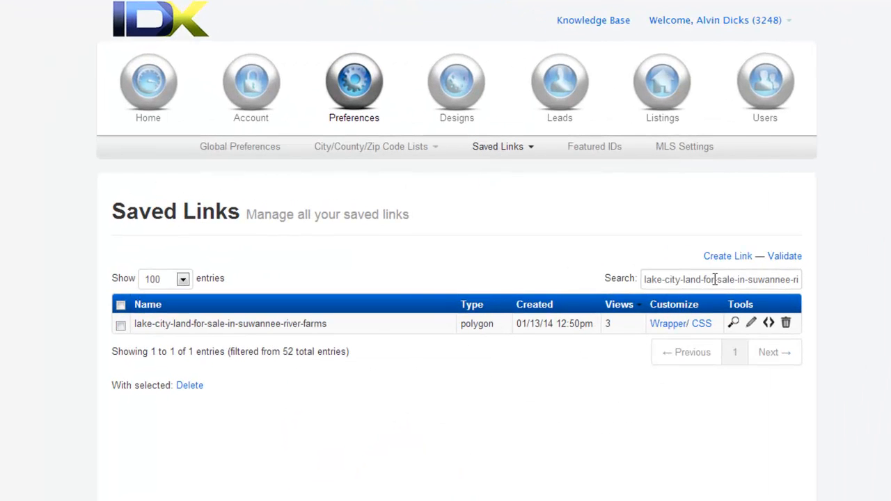
Clear the name filter on the saved links list.
left_click(711, 279)
key("ctrl+a")
key("End")
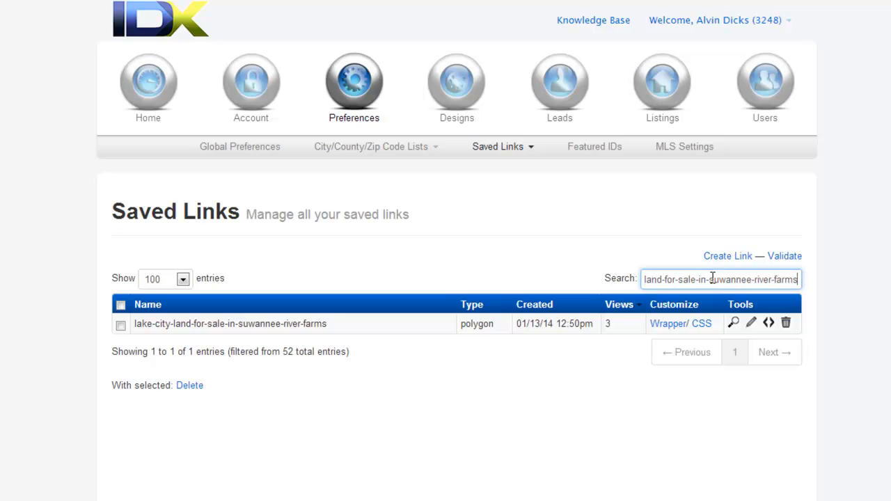
key("BackSpace")
key("BackSpace")
key("BackSpace")
key("BackSpace")
key("BackSpace")
key("BackSpace")
key("BackSpace")
key("BackSpace")
key("BackSpace")
key("BackSpace")
key("BackSpace")
key("BackSpace")
key("BackSpace")
key("BackSpace")
key("BackSpace")
key("BackSpace")
key("BackSpace")
key("BackSpace")
key("BackSpace")
key("BackSpace")
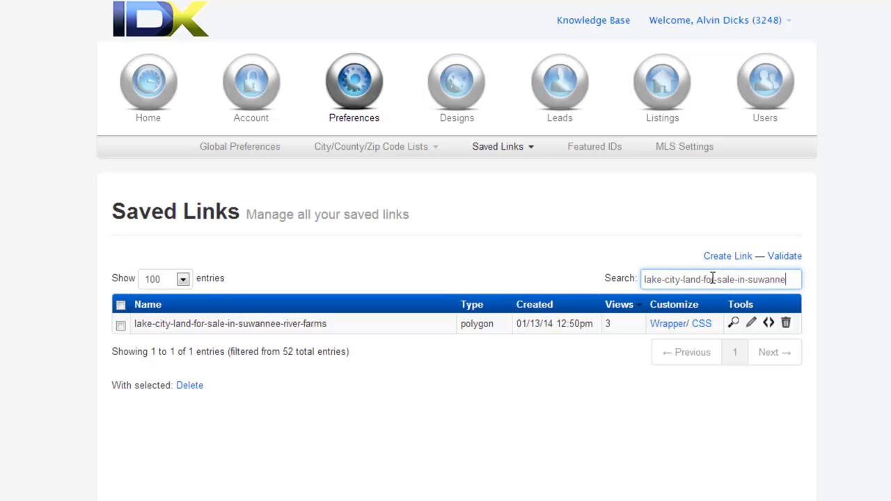
key("BackSpace")
key("BackSpace")
key("BackSpace")
key("BackSpace")
key("BackSpace")
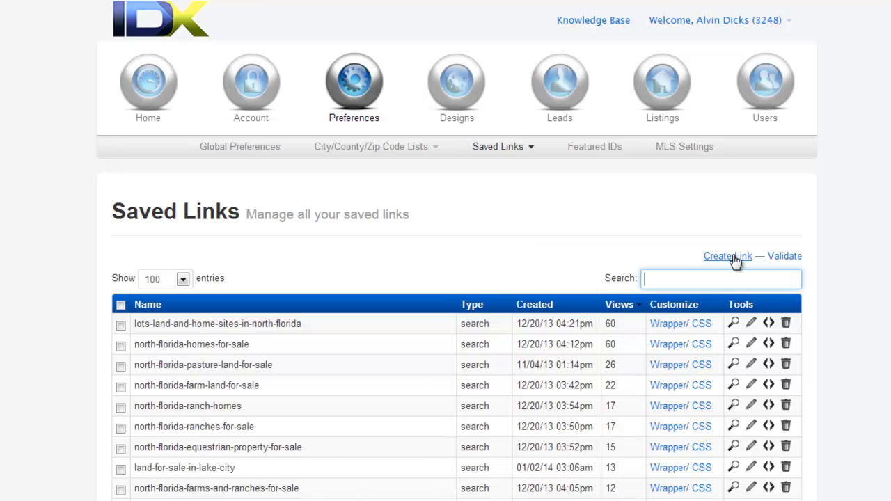
Start a new saved link that uses Advanced Search as its search page.
left_click(522, 148)
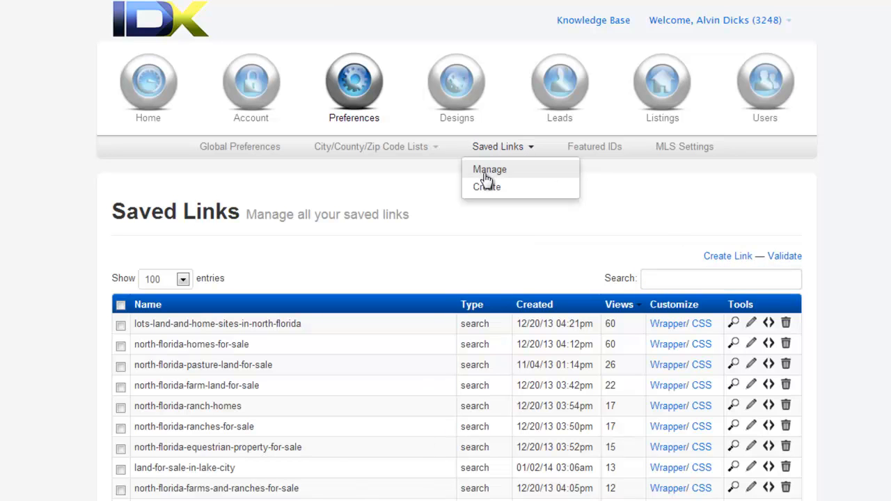
left_click(724, 256)
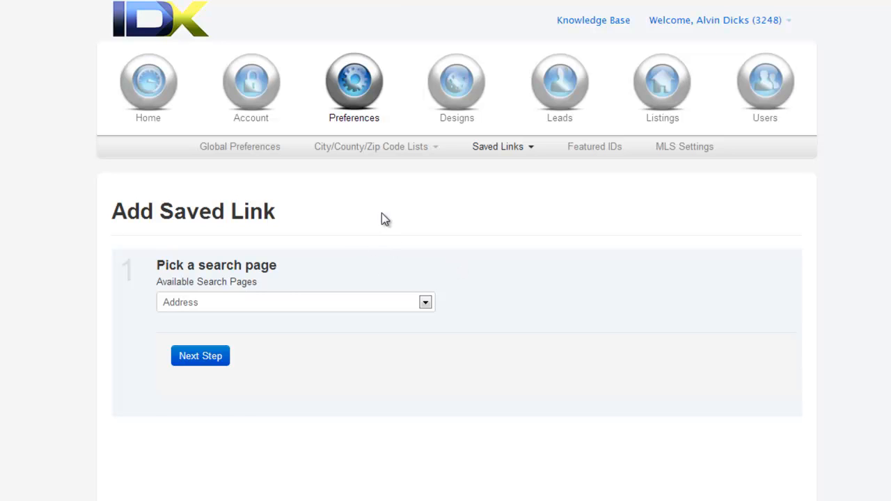
left_click(261, 309)
left_click(586, 241)
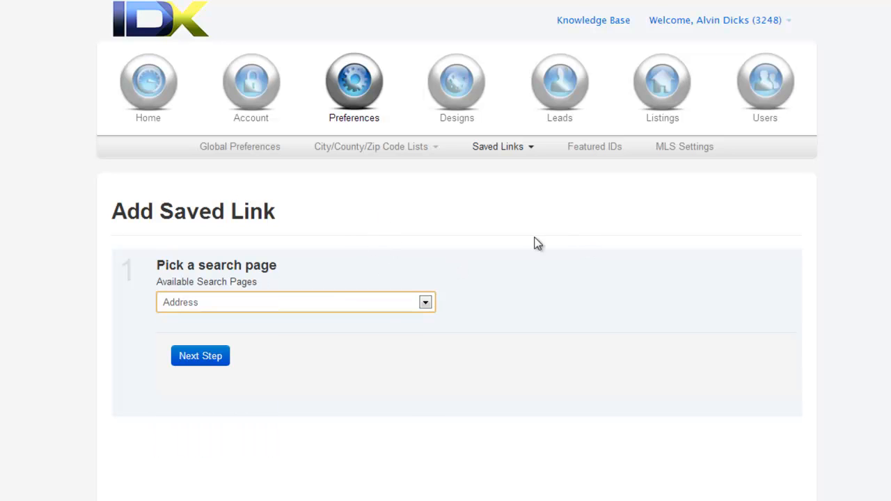
left_click(409, 302)
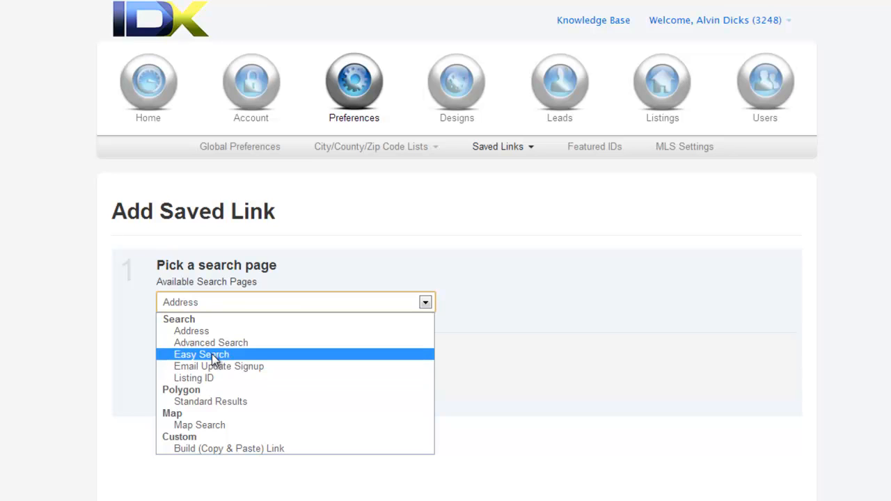
left_click(195, 343)
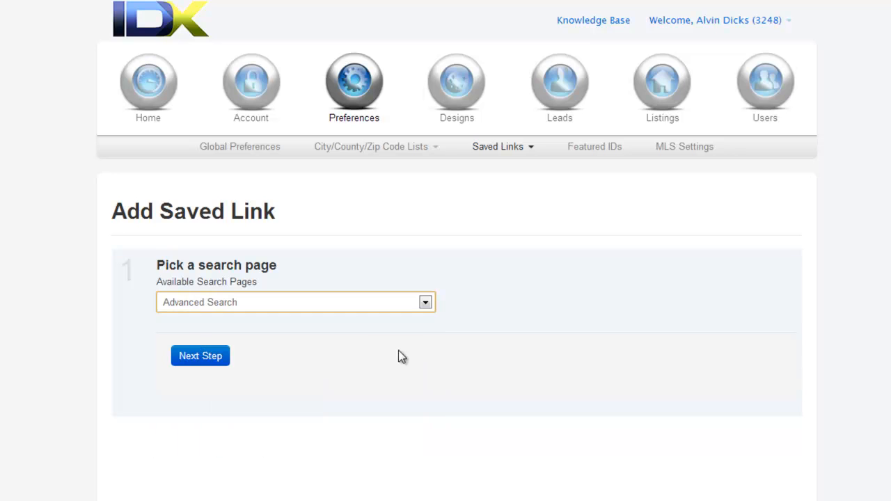
left_click(201, 357)
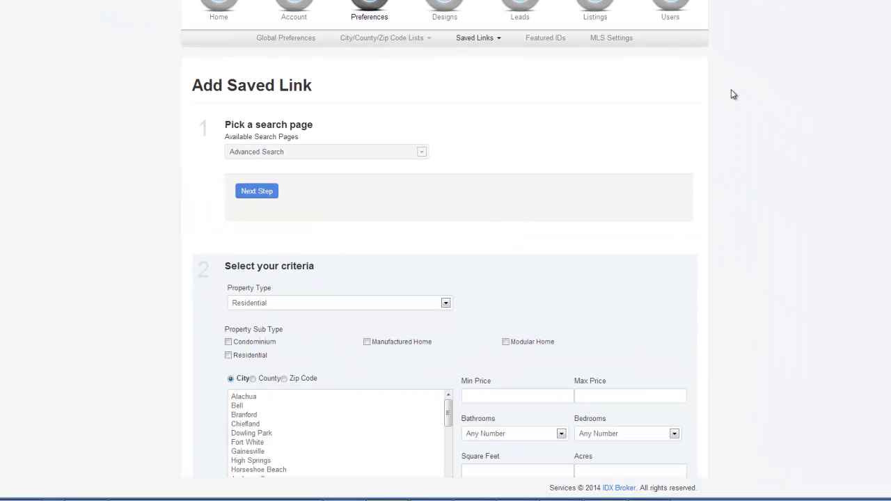
Select Live Oak as the city in the new link's search criteria.
scroll(731, 93, "down", 4)
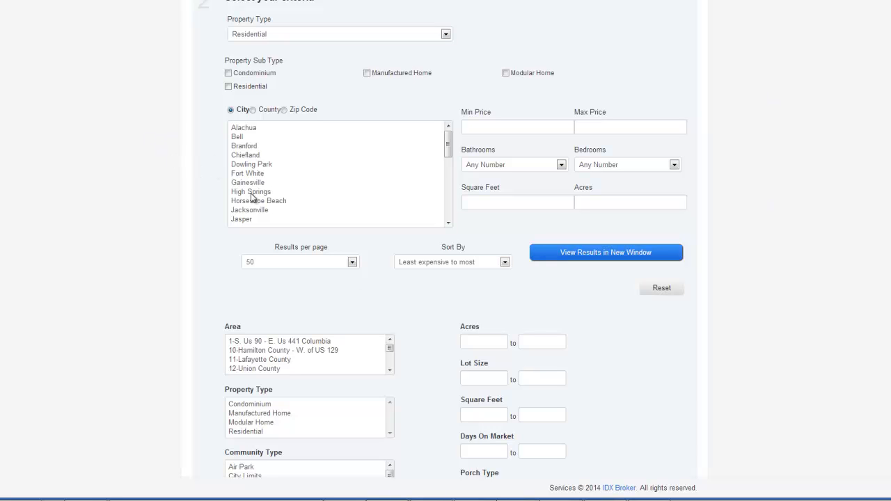
scroll(184, 142, "down", 1)
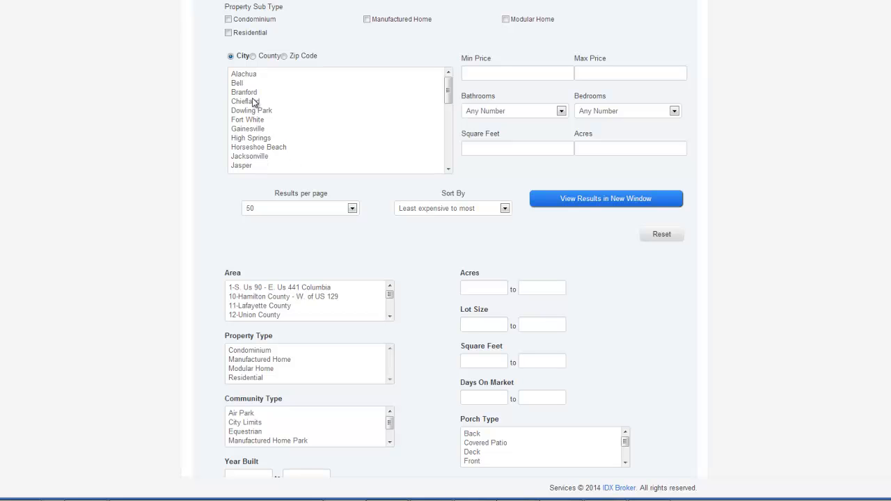
scroll(255, 102, "down", 4)
left_click(254, 120)
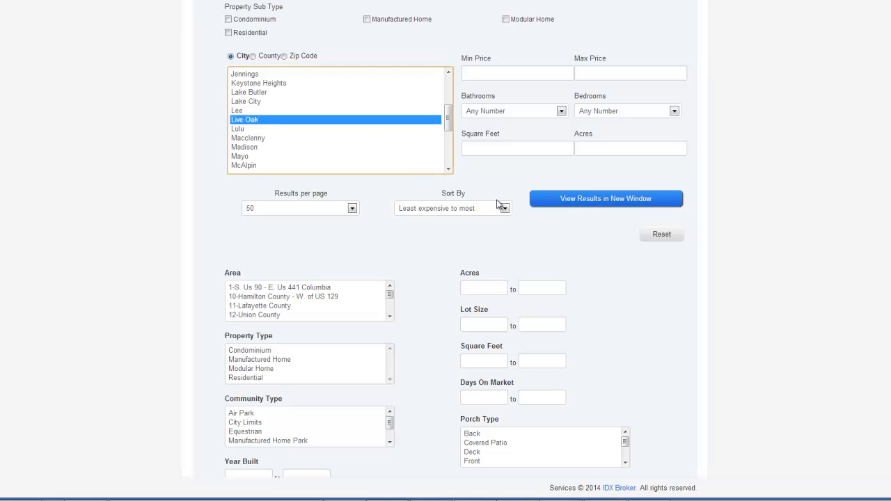
left_click(510, 173)
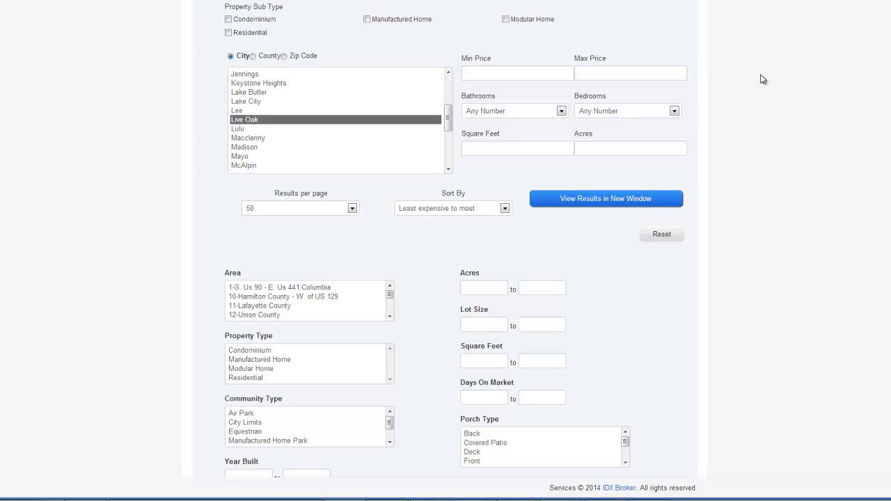
Look over the residential criteria and set the new link's property type to Lots and Land.
scroll(761, 76, "down", 3)
scroll(258, 96, "down", 2)
scroll(258, 98, "down", 5)
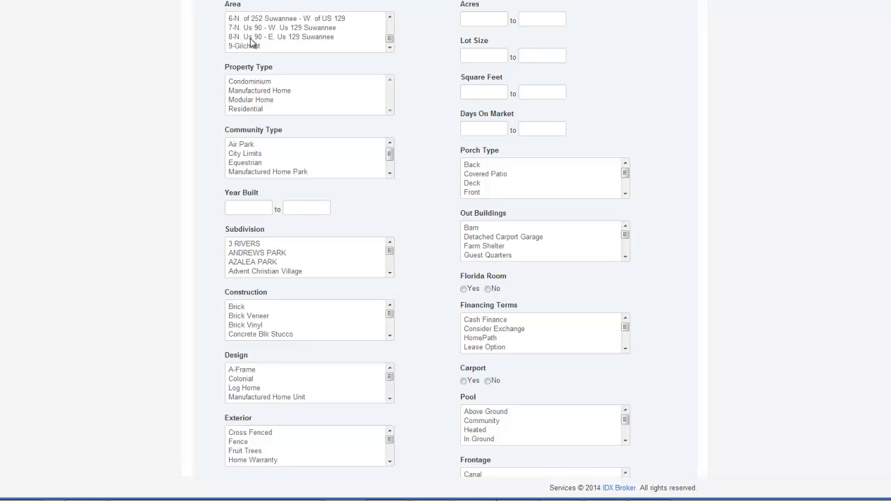
scroll(405, 101, "up", 1)
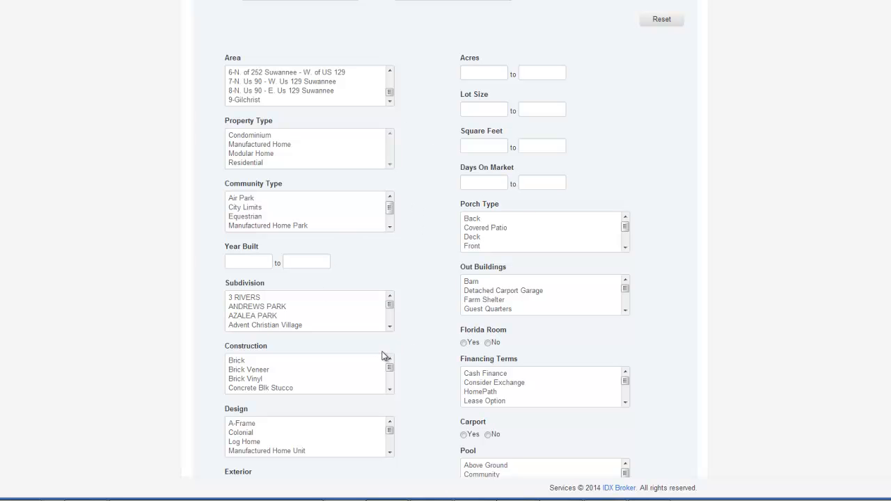
scroll(410, 115, "up", 3)
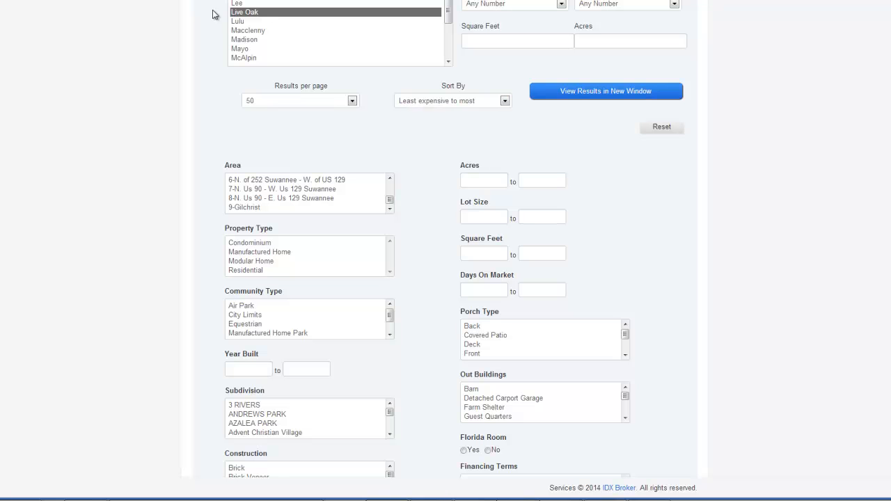
scroll(204, 89, "up", 7)
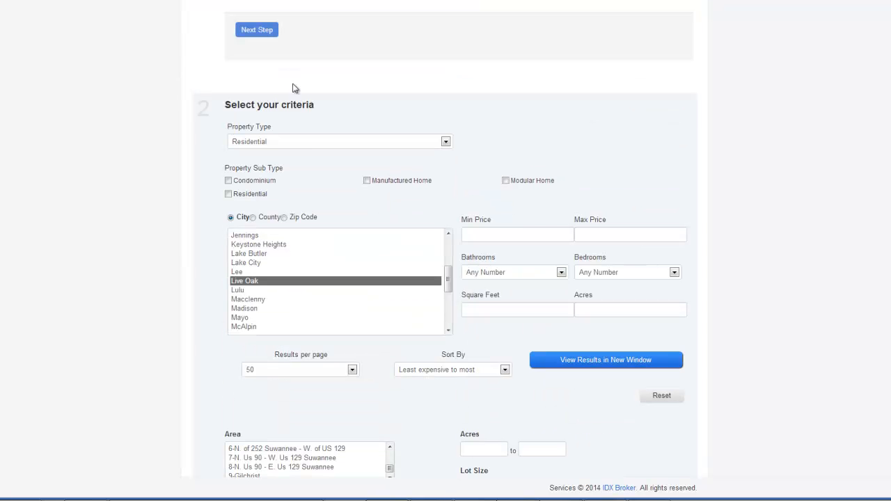
left_click(316, 144)
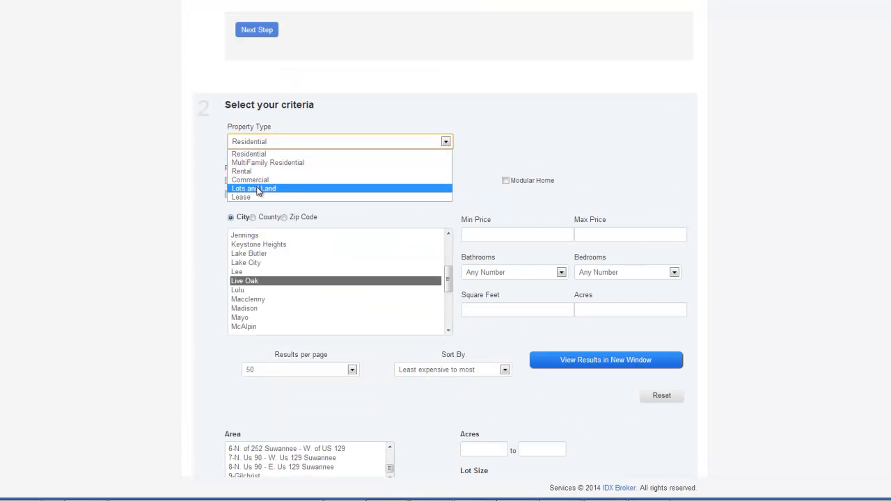
left_click(259, 185)
Select Farm as the land type in the new link's criteria.
scroll(239, 188, "down", 3)
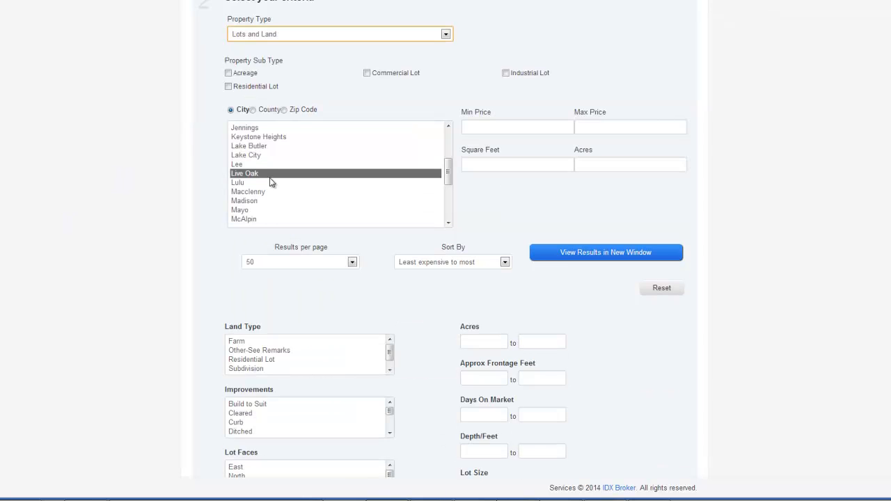
scroll(445, 307, "down", 3)
scroll(448, 311, "down", 1)
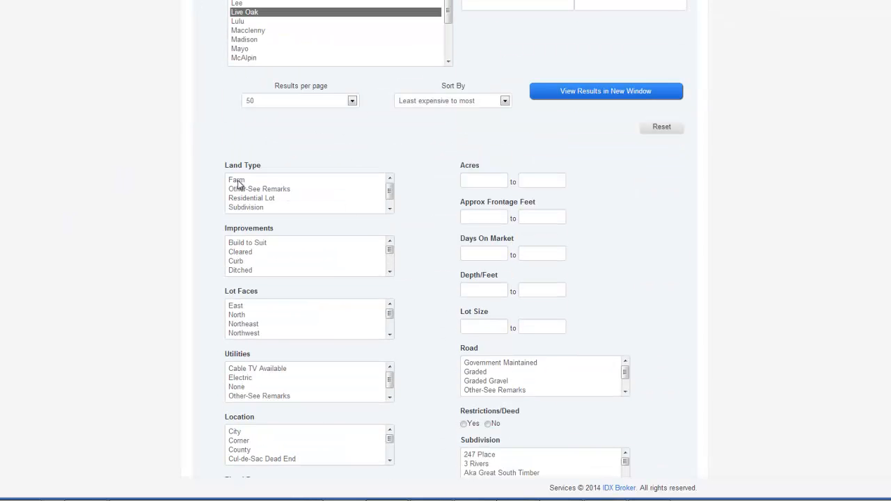
left_click(237, 180)
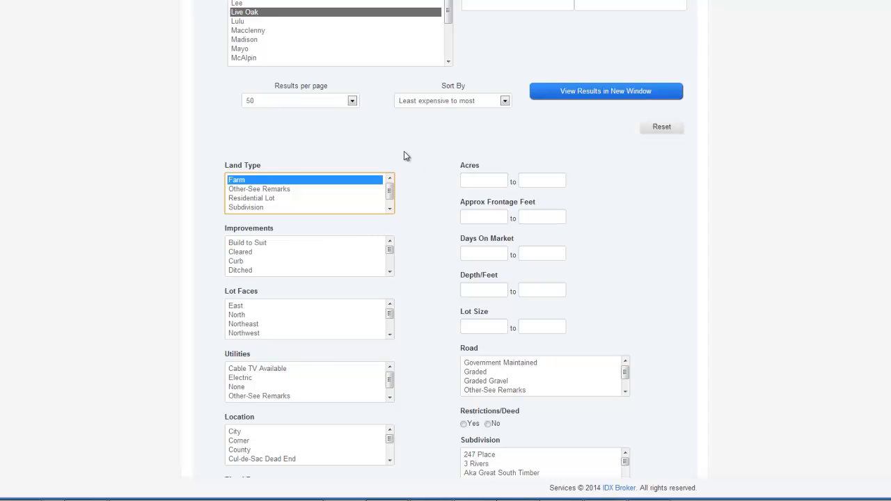
Select Agricultural, Pasture and Ranches together as the usage criteria.
scroll(417, 141, "down", 1)
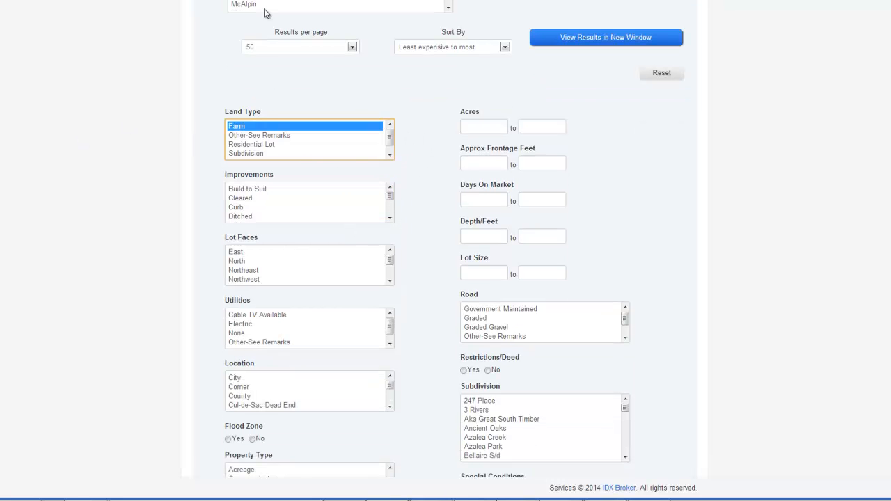
scroll(437, 259, "down", 5)
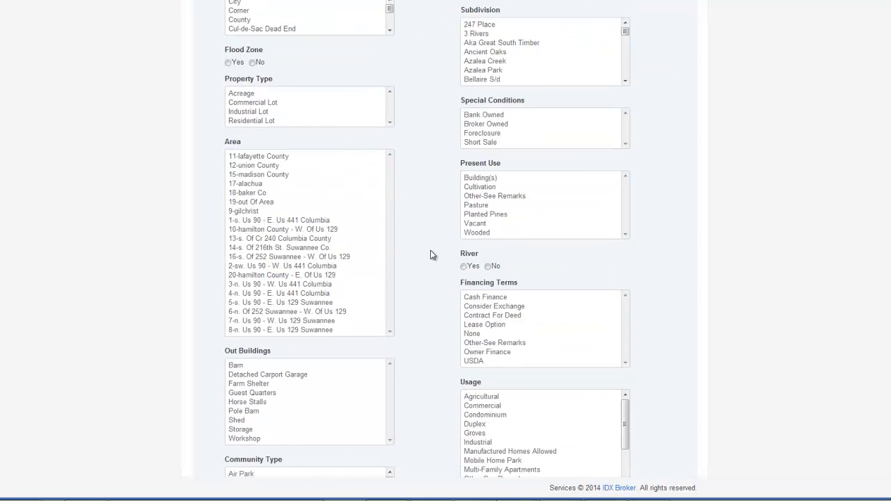
scroll(430, 254, "down", 2)
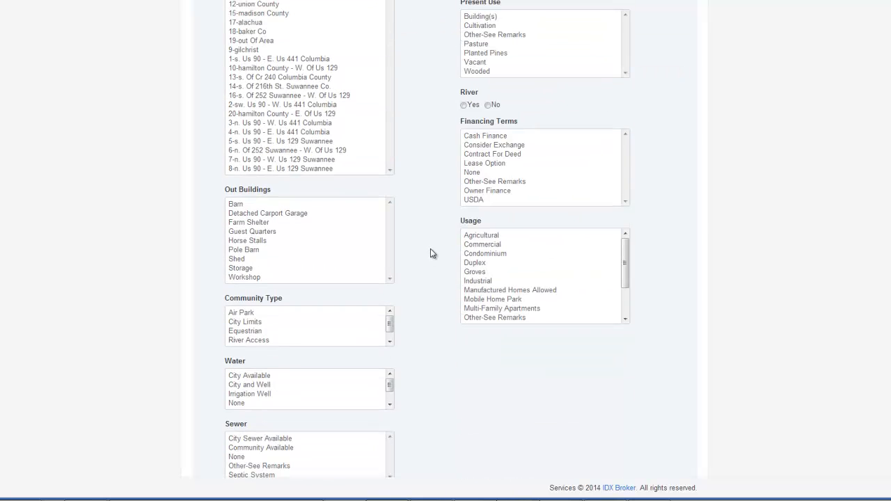
left_click(485, 236)
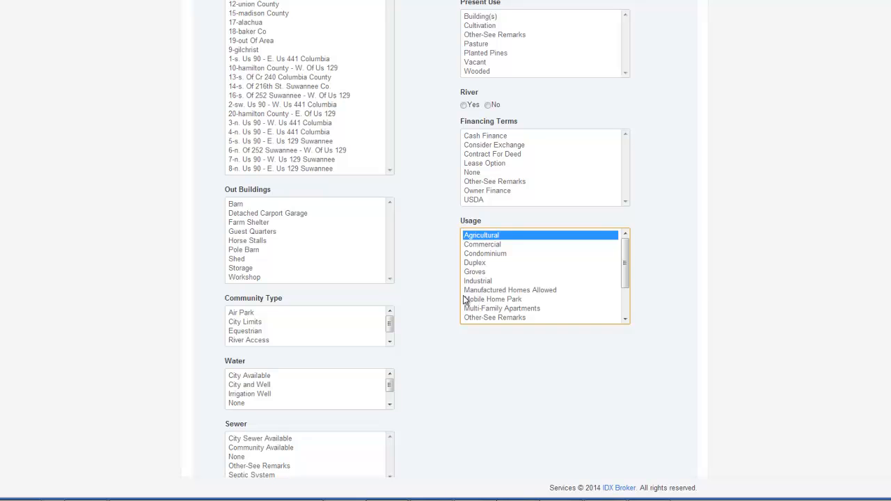
scroll(486, 286, "down", 2)
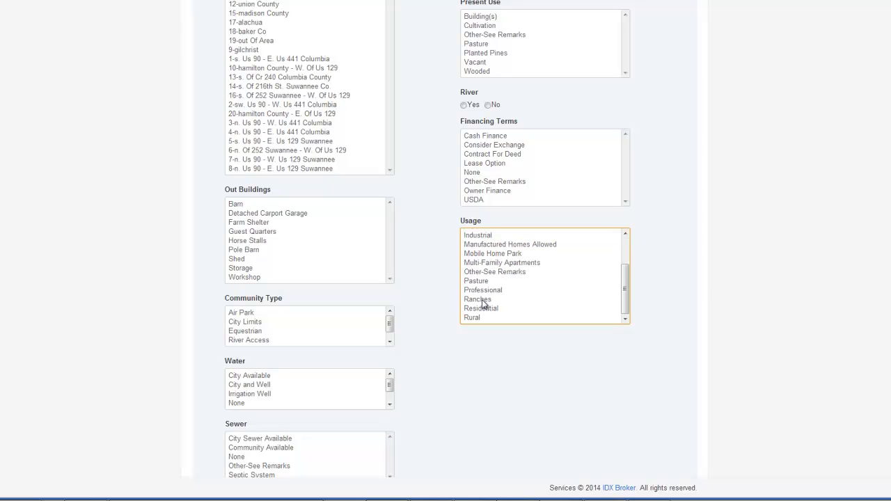
left_click(482, 282, "ctrl")
left_click(484, 299, "ctrl")
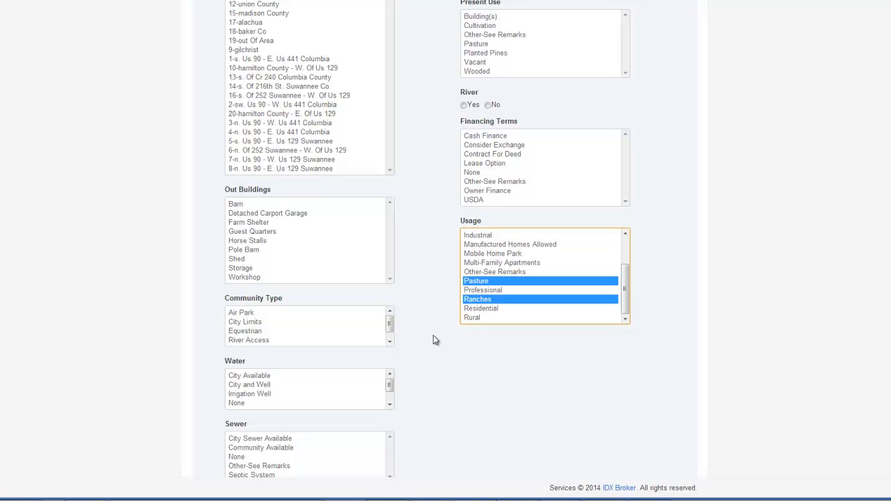
Clear every selected option from the usage criteria.
left_click(479, 282)
left_click(479, 282, "ctrl")
scroll(454, 297, "up", 5)
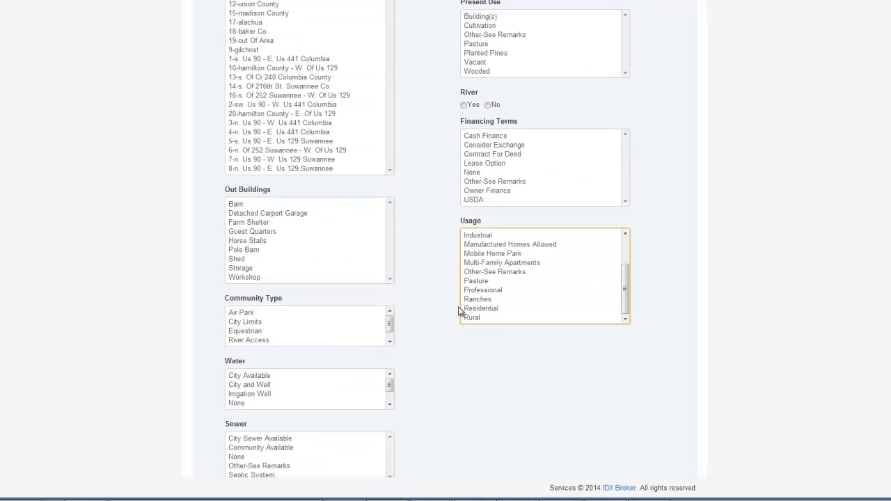
Review the remaining Lots and Land criteria and continue to the link's naming and preference settings.
scroll(630, 382, "down", 2)
left_click_drag(625, 412, 627, 479)
scroll(686, 258, "up", 1)
scroll(209, 204, "up", 5)
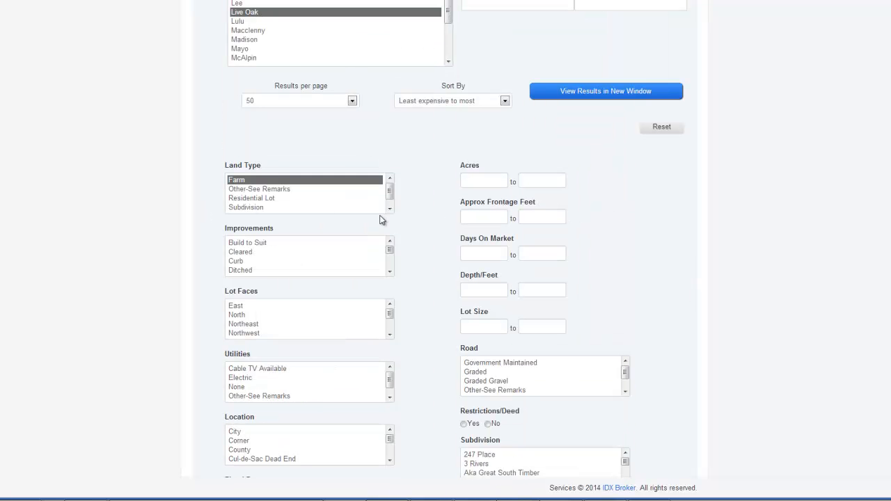
scroll(416, 254, "down", 5)
scroll(418, 278, "down", 6)
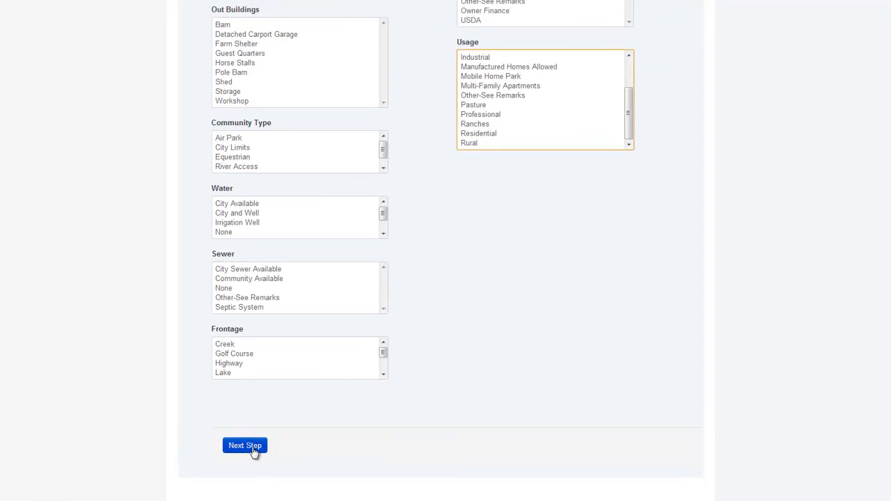
left_click(256, 438)
Enter "Farm Land for sale in Live Oak FL" as the page title and copy that text.
left_click(175, 91)
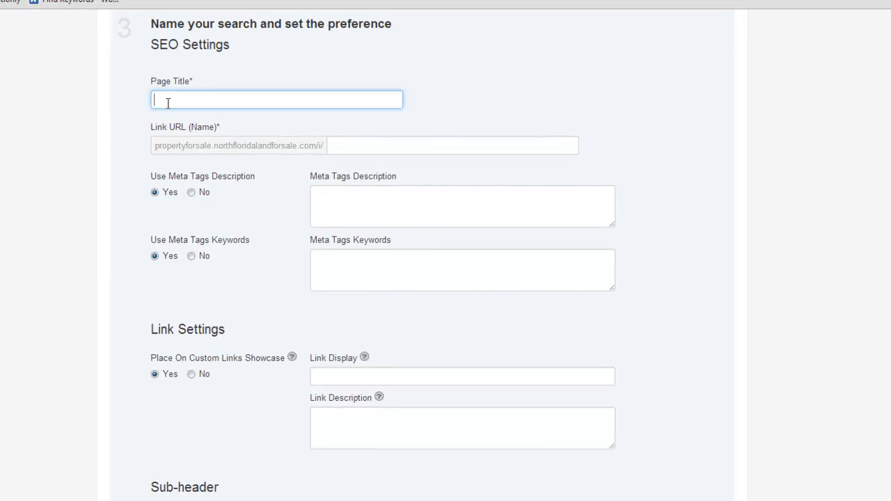
type("Farm Land for ")
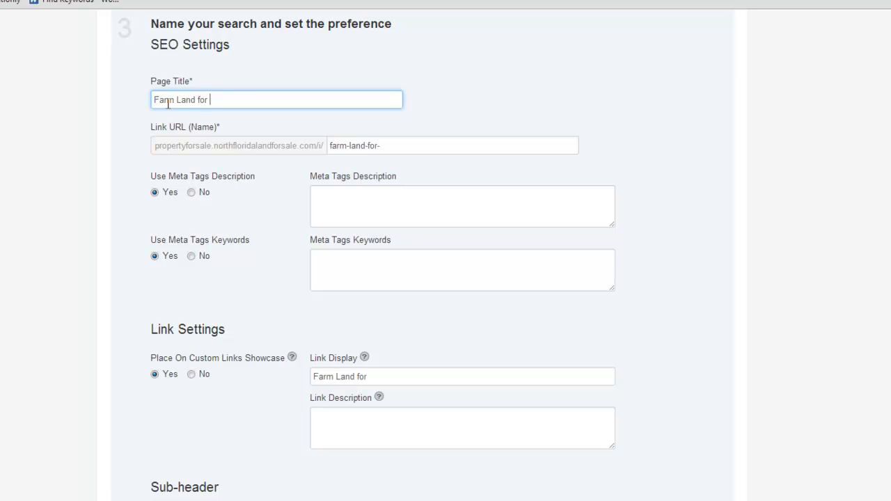
type("sale in Live ")
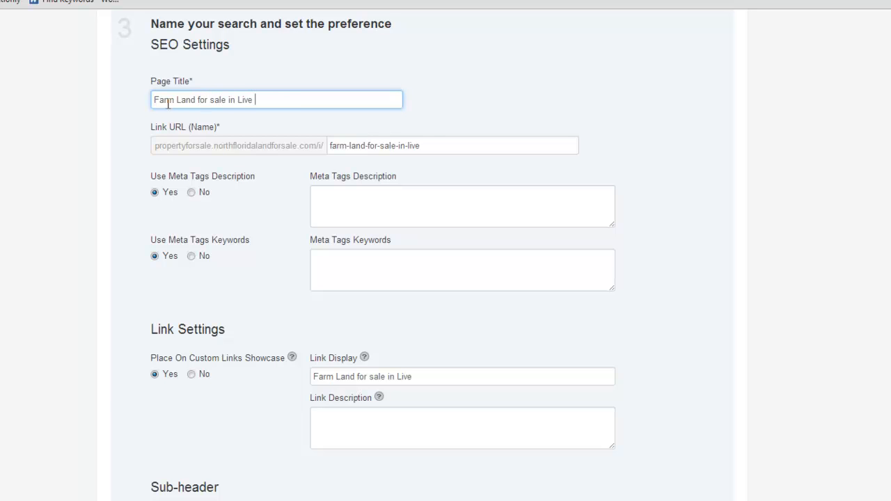
type("Oak FL")
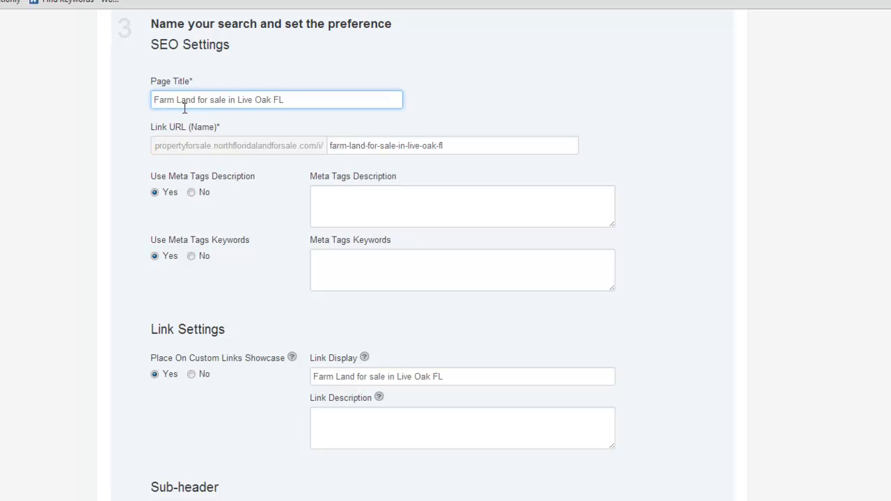
key("ctrl+a")
right_click(257, 101)
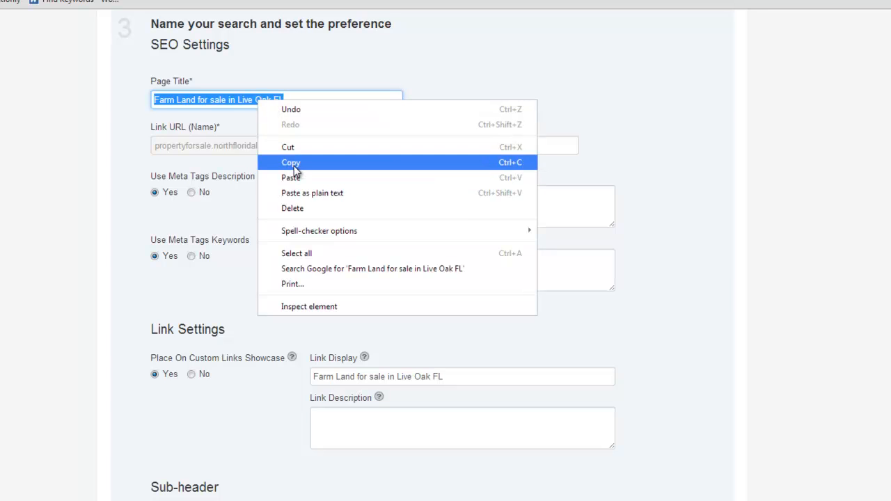
left_click(278, 161)
left_click(159, 105)
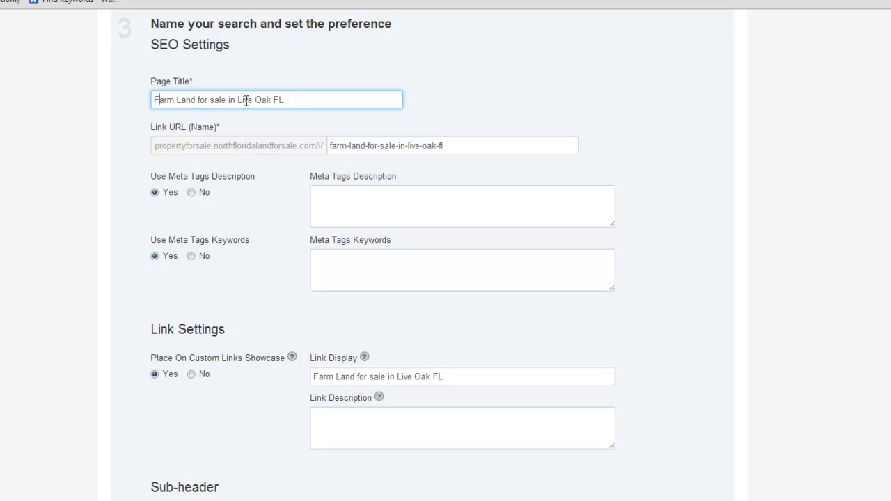
left_click_drag(286, 103, 109, 116)
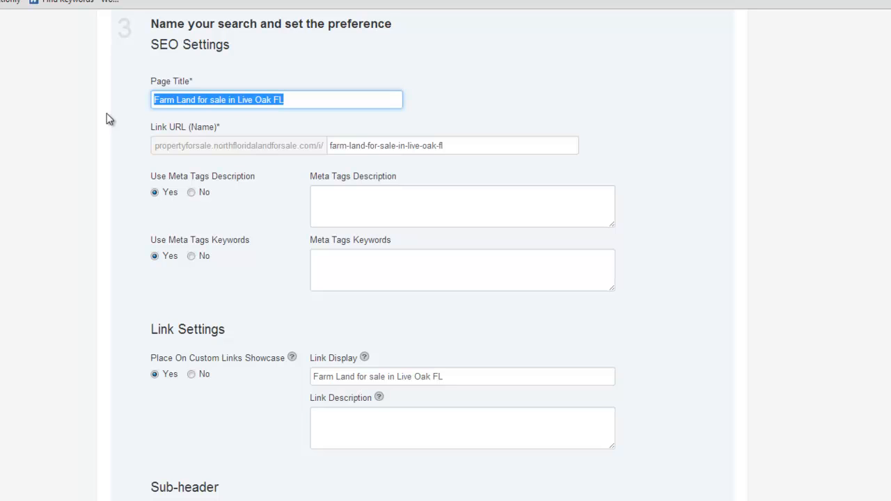
left_click(331, 195)
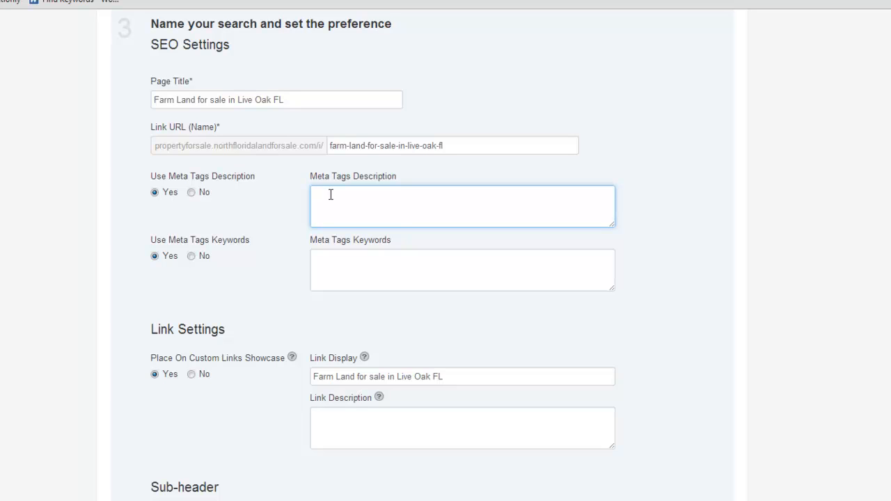
Try the page title "Live Oak land for sale in Suwannee Farms" and restore "Farm Land for sale in Live Oak FL".
left_click_drag(299, 99, 64, 93)
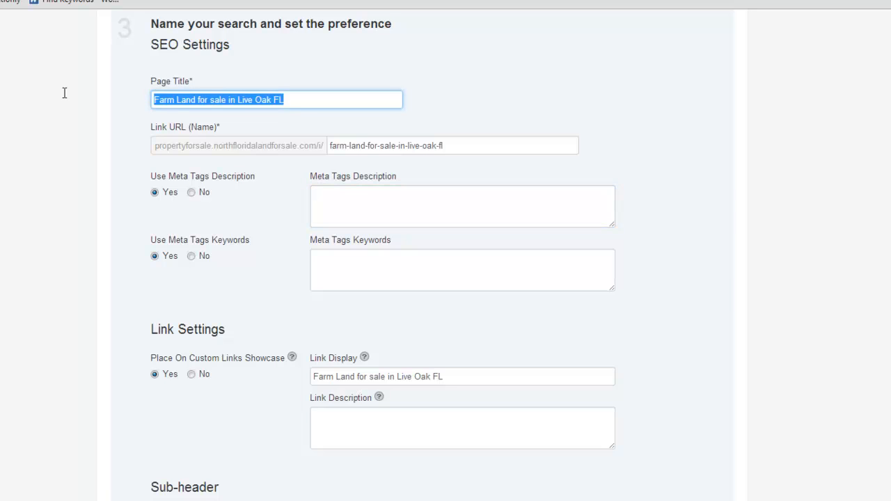
type("Live Oak ")
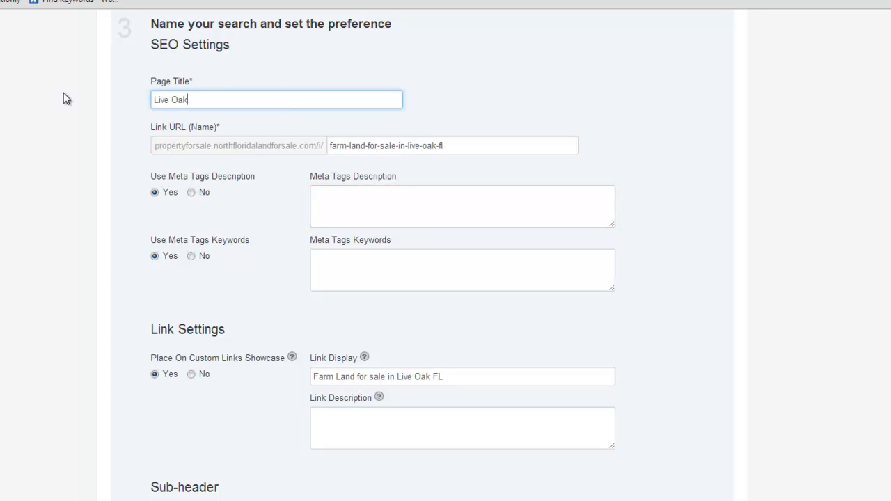
type("homes for sale in Suwannee Famrs")
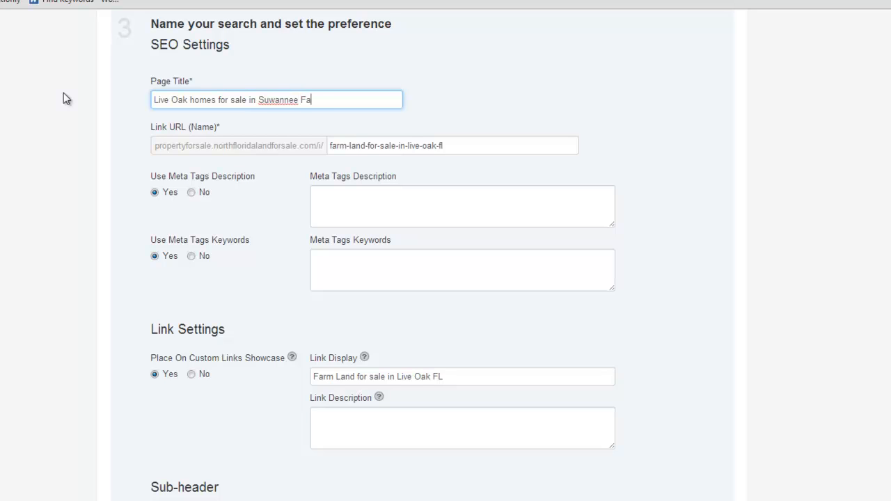
key("BackSpace")
key("BackSpace")
key("BackSpace")
type("rms")
left_click_drag(216, 99, 189, 102)
type("land")
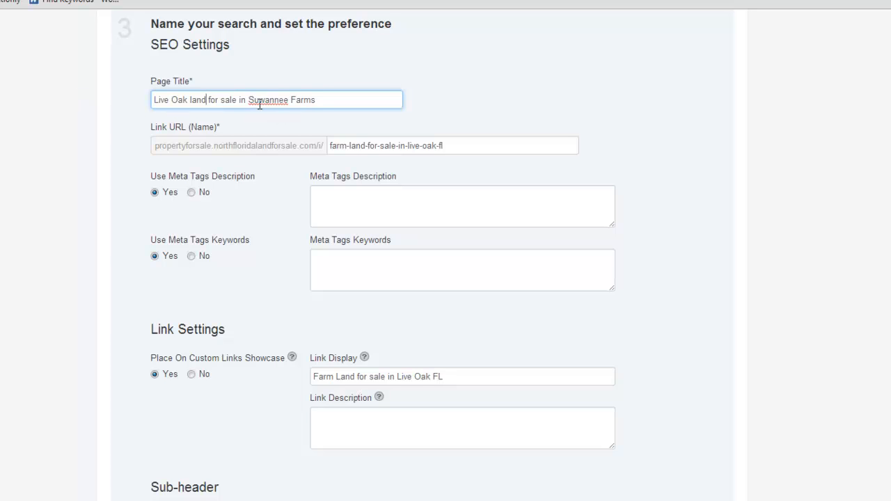
left_click_drag(334, 99, 153, 100)
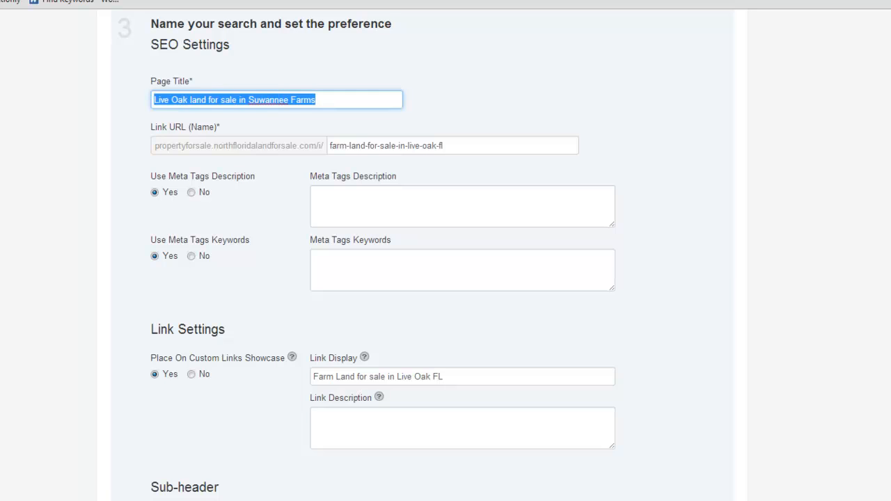
key("ctrl+v")
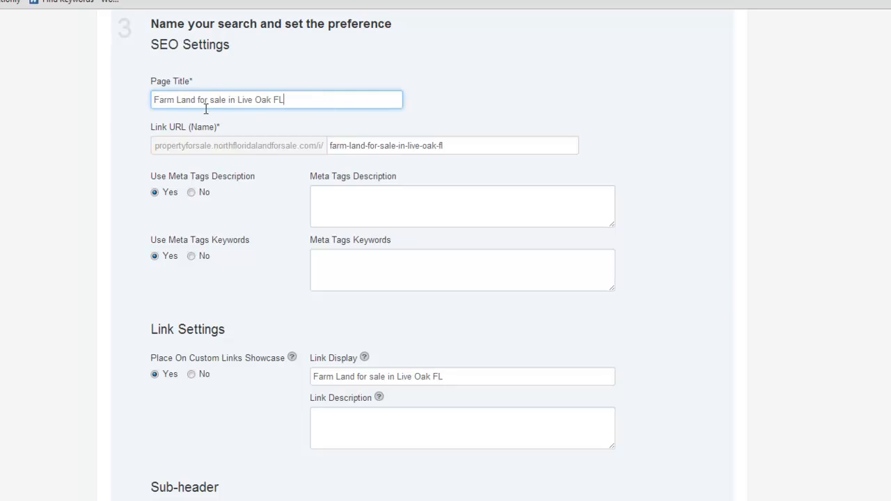
Paste the copied page title into both the meta tags description and the meta tags keywords.
left_click(353, 192)
key("ctrl+v")
left_click(338, 270)
key("ctrl+v")
Paste "Farm Land for sale in Live Oak FL" into the sub-header content and centre it.
scroll(348, 264, "down", 2)
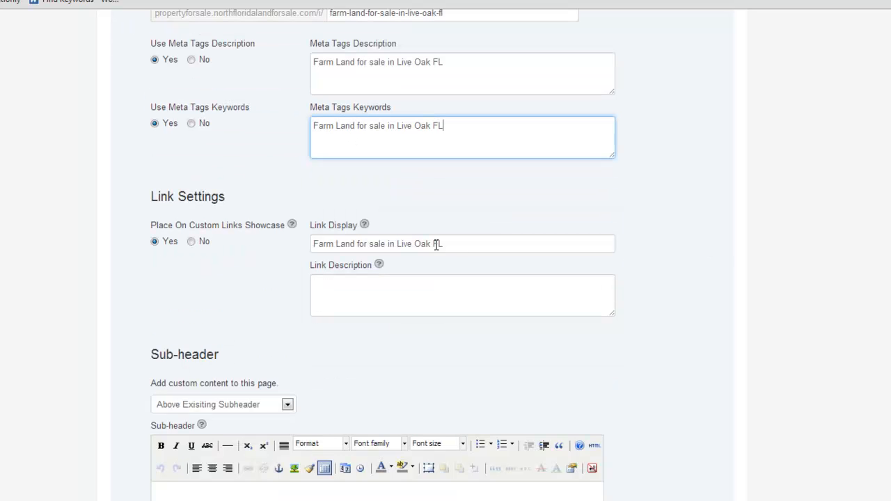
scroll(429, 372, "down", 1)
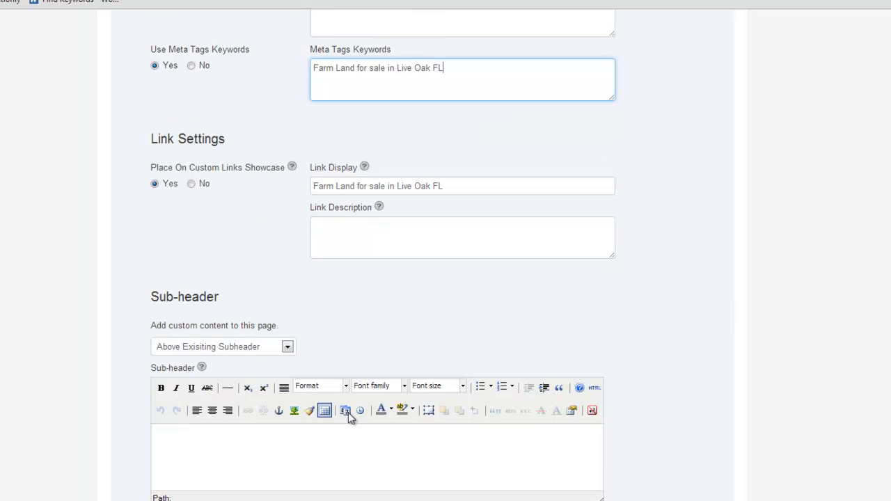
left_click(297, 445)
key("ctrl+v")
left_click_drag(308, 280, 109, 282)
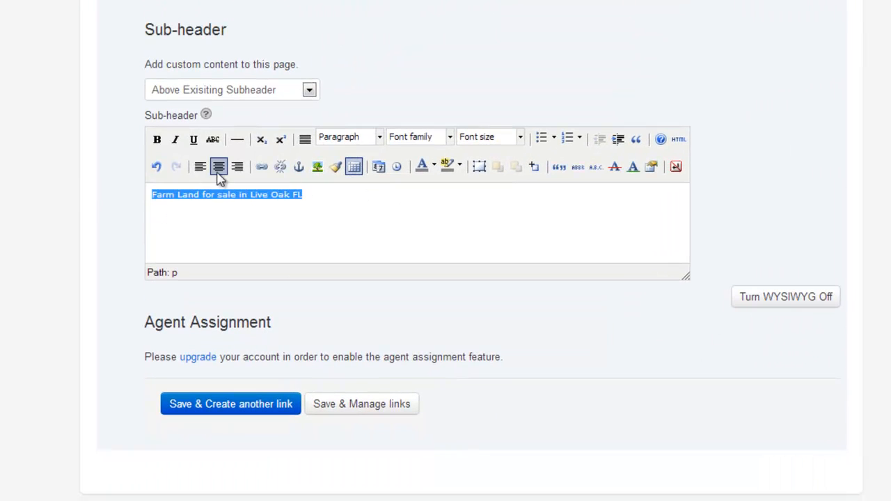
left_click(218, 170)
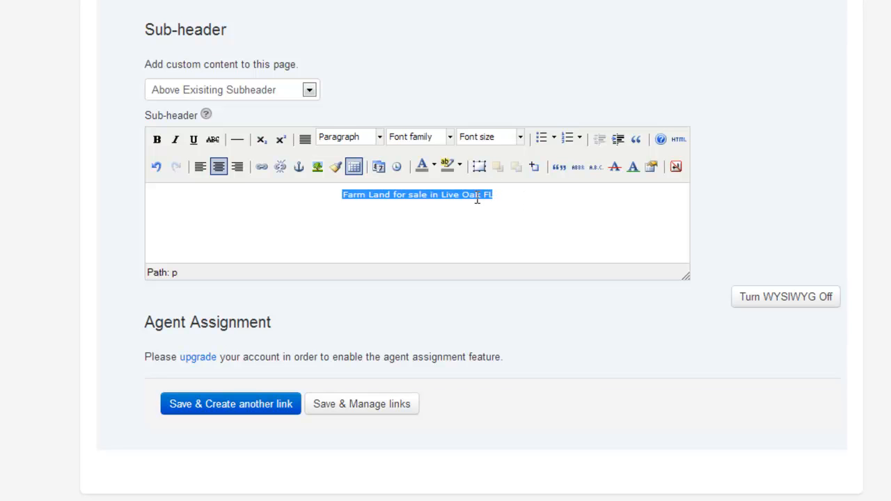
Format the sub-header text as Heading 1 and save the link, returning to the saved links list.
left_click(398, 200)
left_click(341, 139)
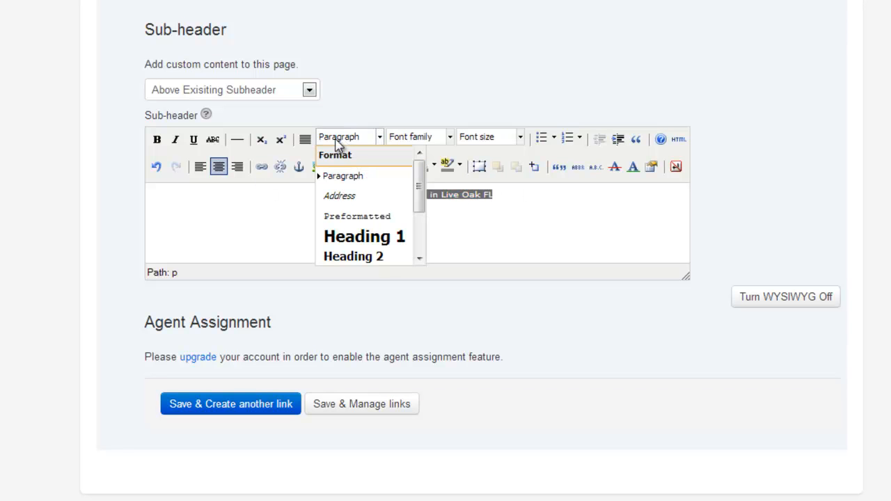
left_click(364, 237)
left_click(446, 230)
left_click(342, 409)
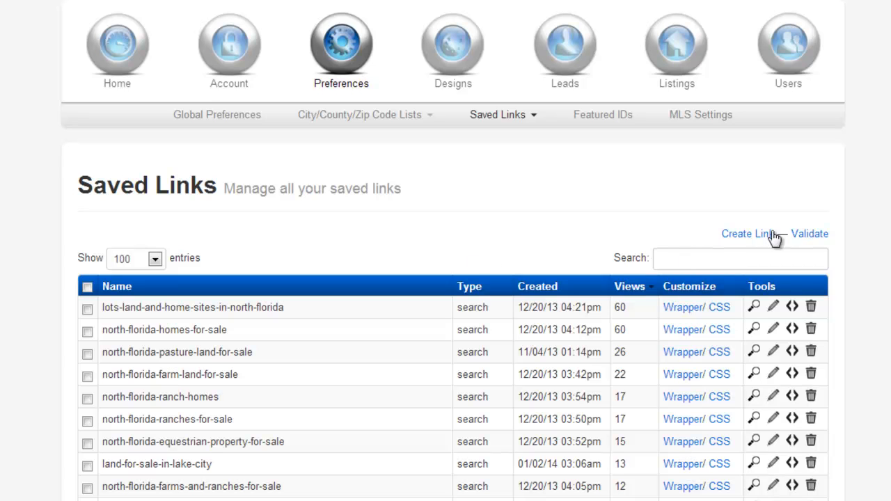
Start another saved link based on the Advanced Search page and continue to its criteria.
left_click(738, 231)
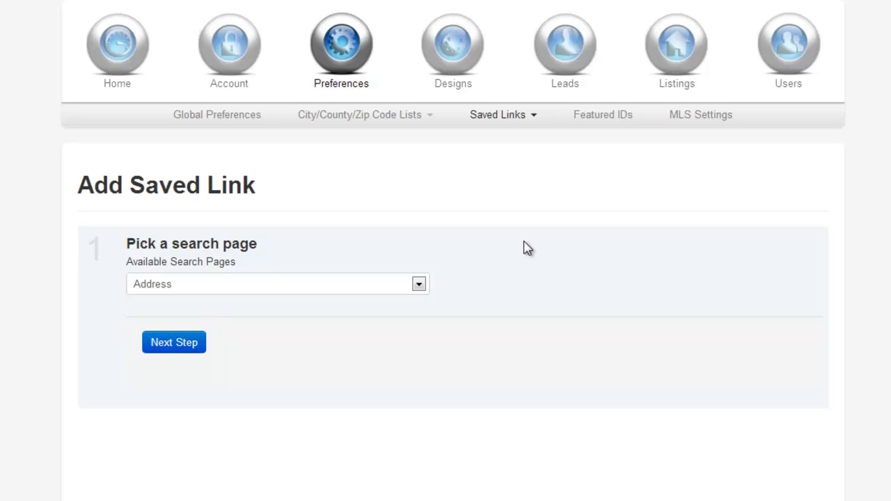
left_click(328, 288)
left_click(208, 330)
left_click(192, 342)
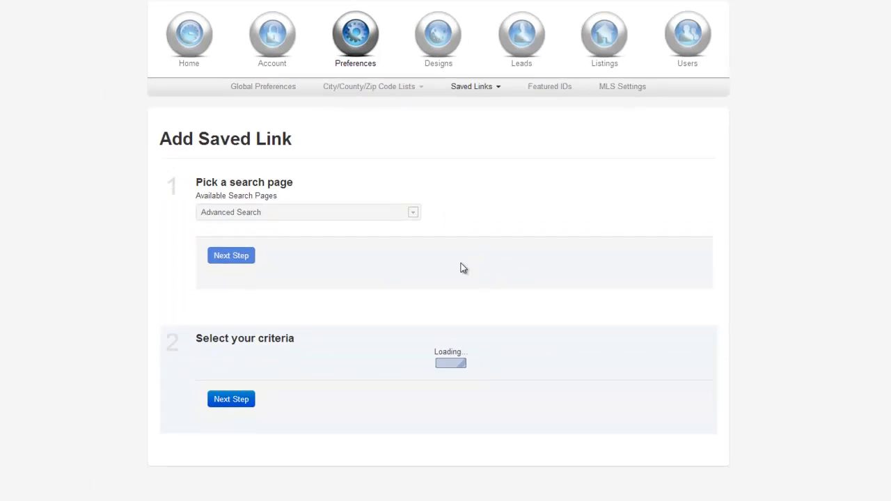
Select ANDREWS PARK as the subdivision in the new link's residential criteria.
scroll(827, 337, "down", 5)
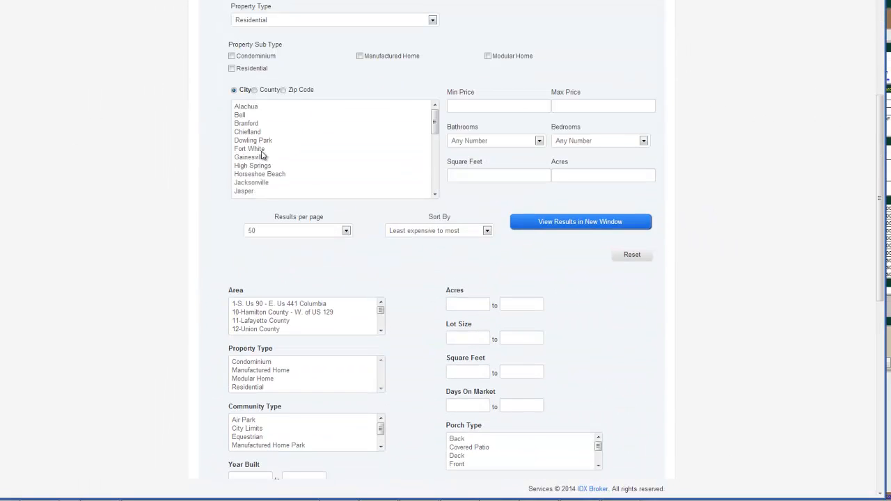
scroll(641, 341, "down", 4)
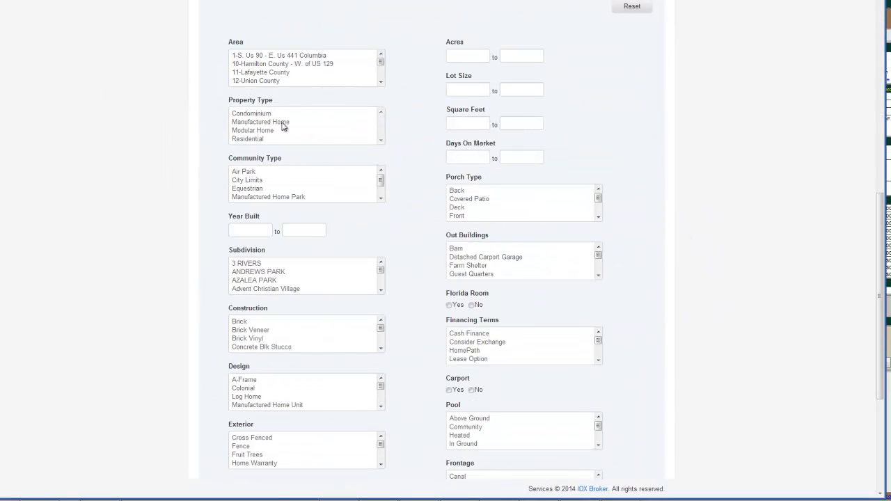
left_click(250, 272)
scroll(411, 223, "down", 2)
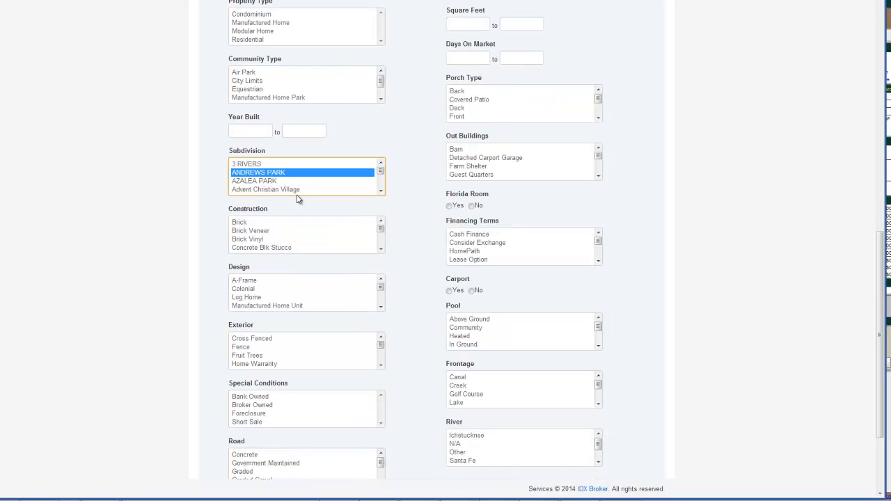
scroll(411, 163, "up", 7)
Set the property type to Lots and Land and browse the subdivisions offered in its criteria.
left_click(299, 72)
left_click(253, 113)
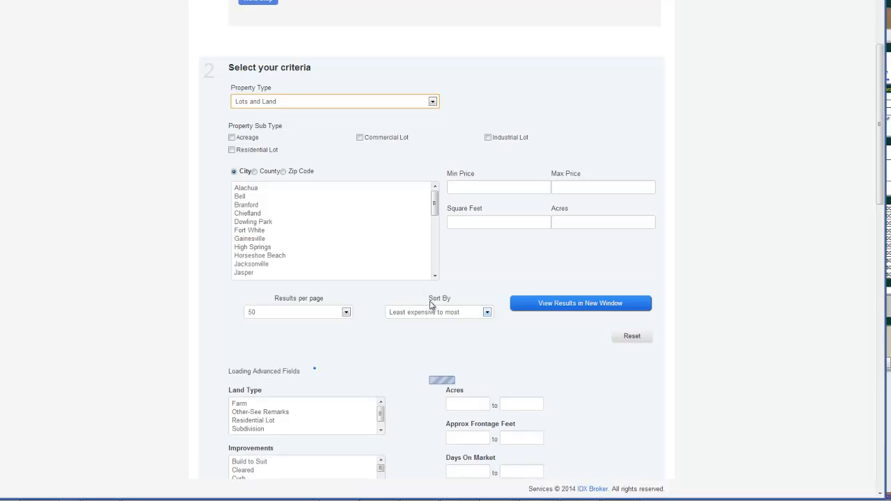
scroll(773, 250, "down", 5)
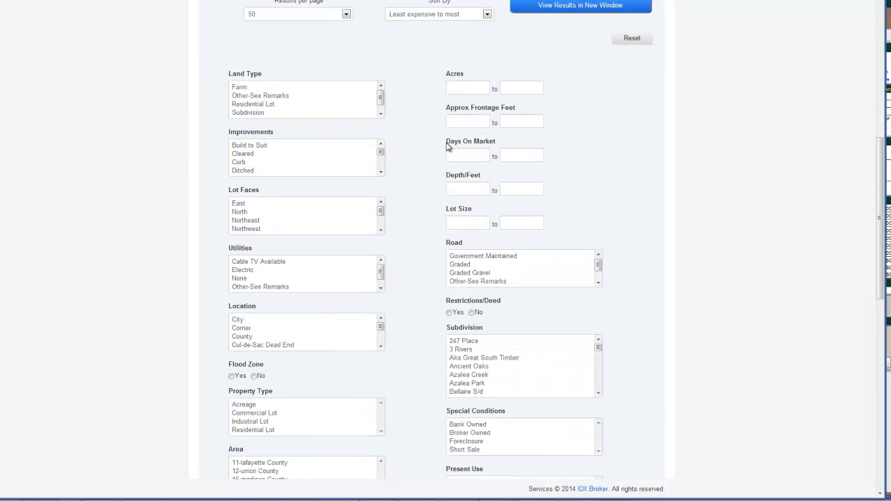
scroll(432, 139, "down", 3)
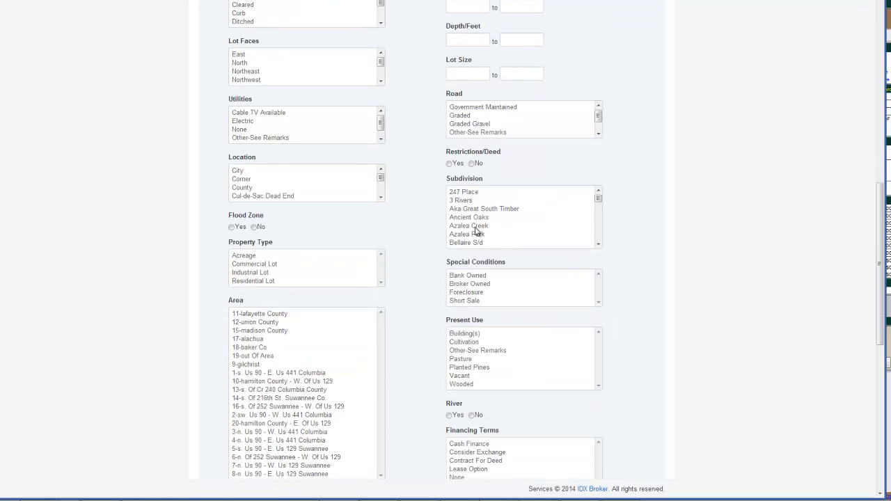
scroll(468, 213, "down", 5)
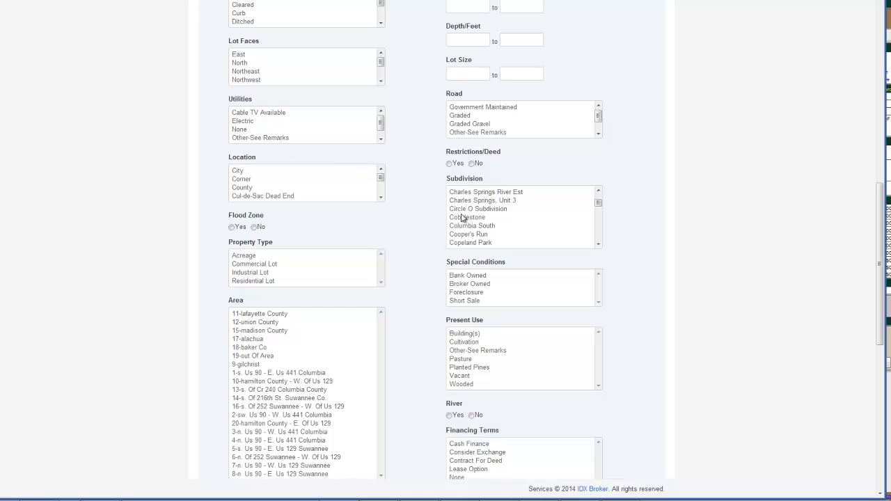
scroll(413, 249, "up", 14)
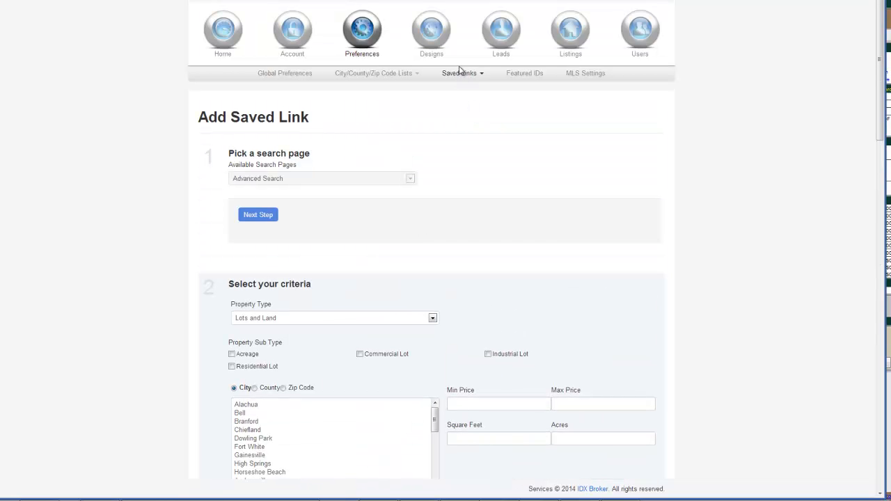
Start a new saved link based on the polygon Standard Results page and continue to its criteria map.
left_click(453, 91)
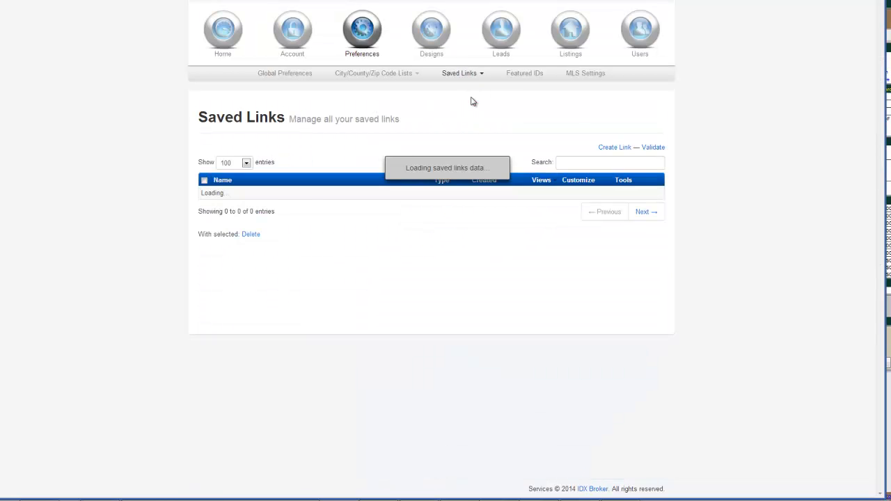
left_click(619, 149)
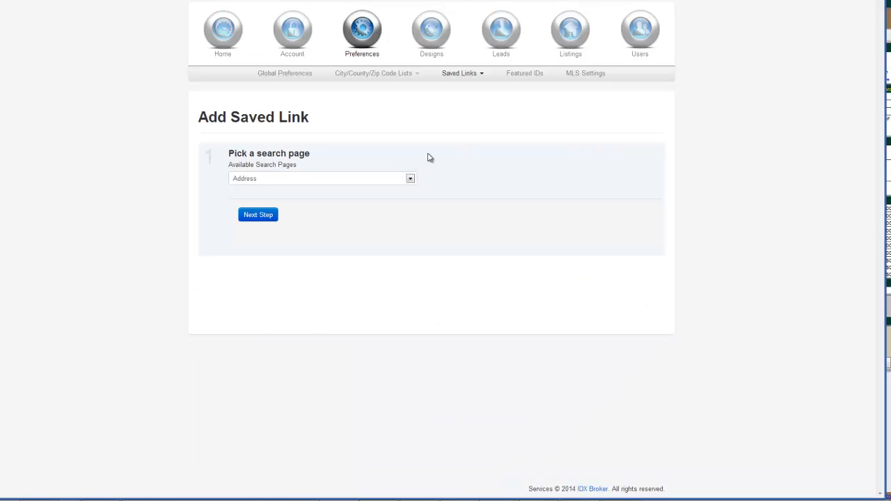
left_click(245, 178)
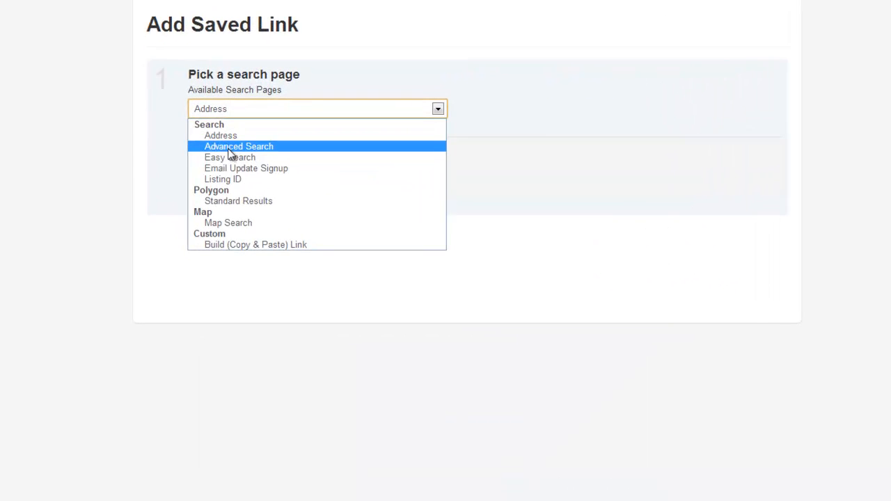
left_click(211, 194)
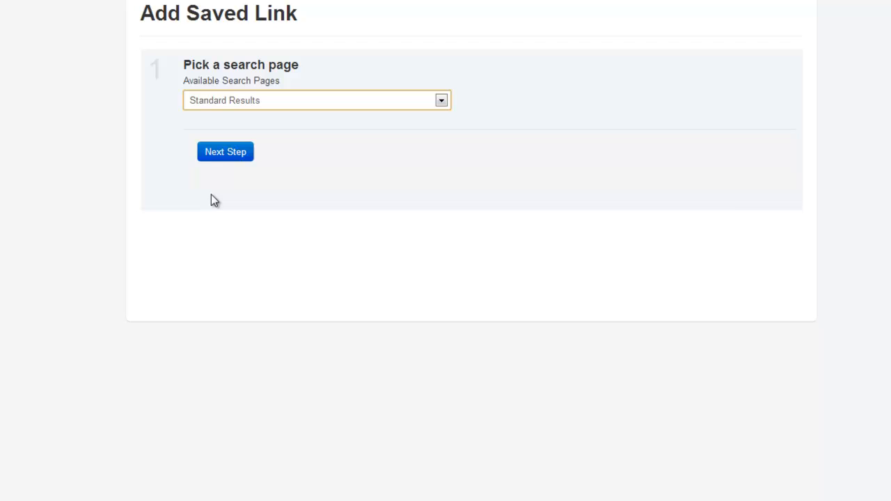
left_click(221, 157)
scroll(840, 66, "down", 4)
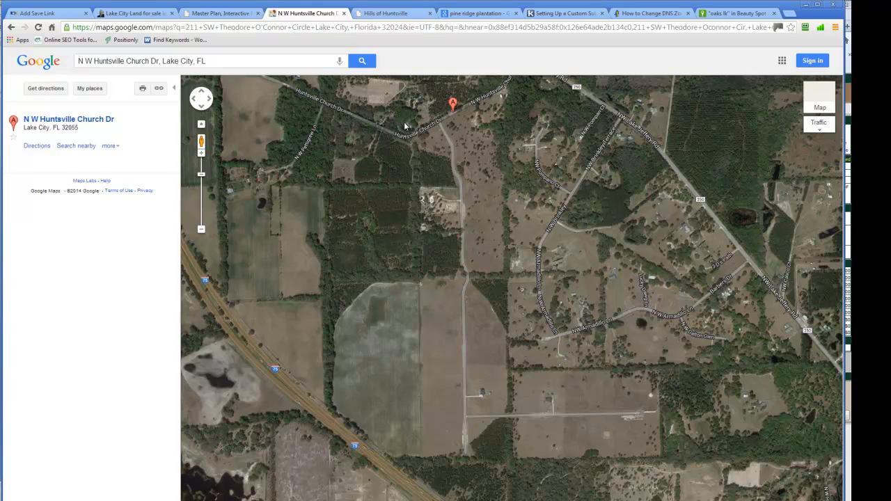
Switch to the Google Maps satellite view and examine where NW Huntsville Church Dr lies relative to the surrounding highways.
scroll(404, 125, "down", 1)
scroll(484, 297, "down", 1)
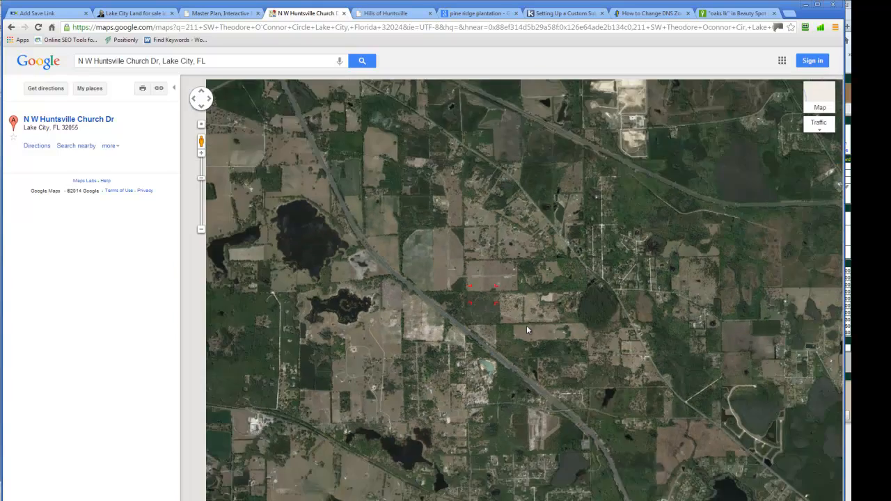
scroll(599, 451, "down", 1)
left_click_drag(607, 484, 497, 395)
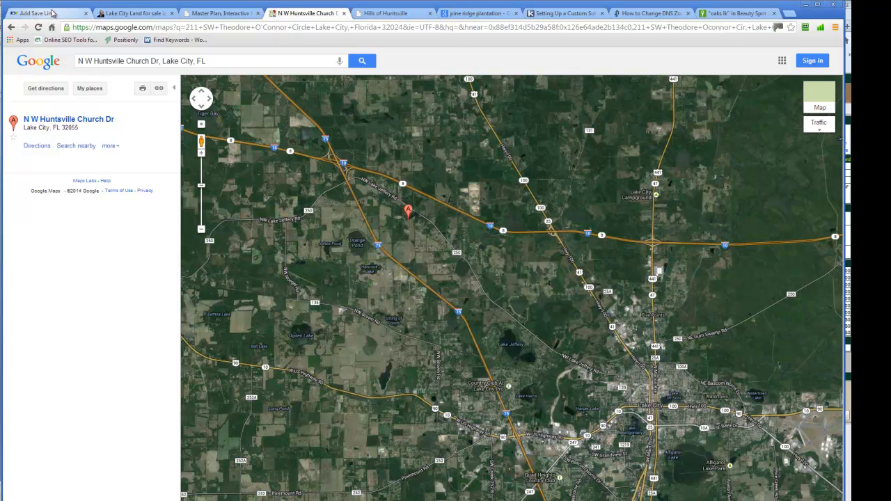
scroll(418, 243, "up", 1)
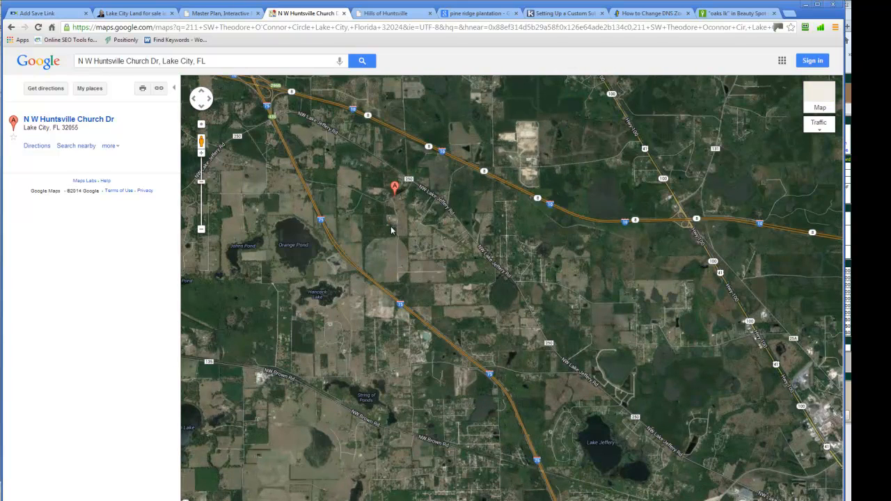
scroll(371, 207, "up", 1)
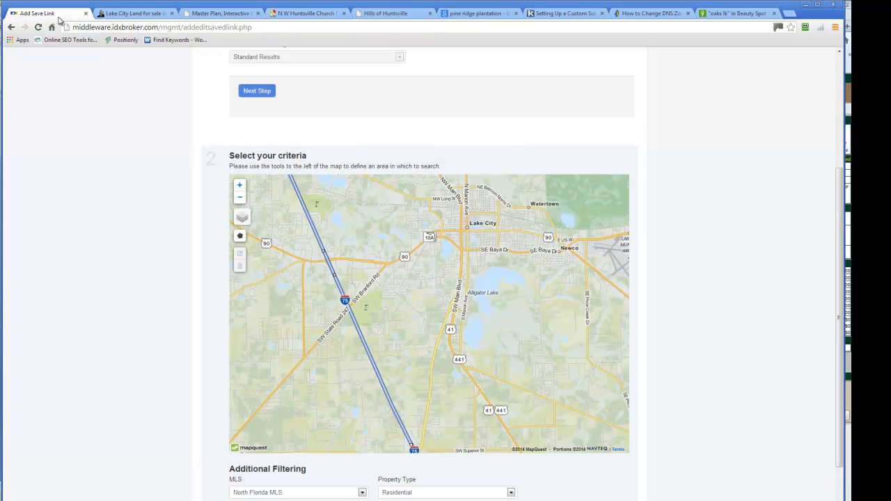
Locate the area south of NW Huntsville Church Dr on the saved link's criteria map, using Google Maps as reference.
left_click(46, 12)
left_click_drag(461, 249, 358, 354)
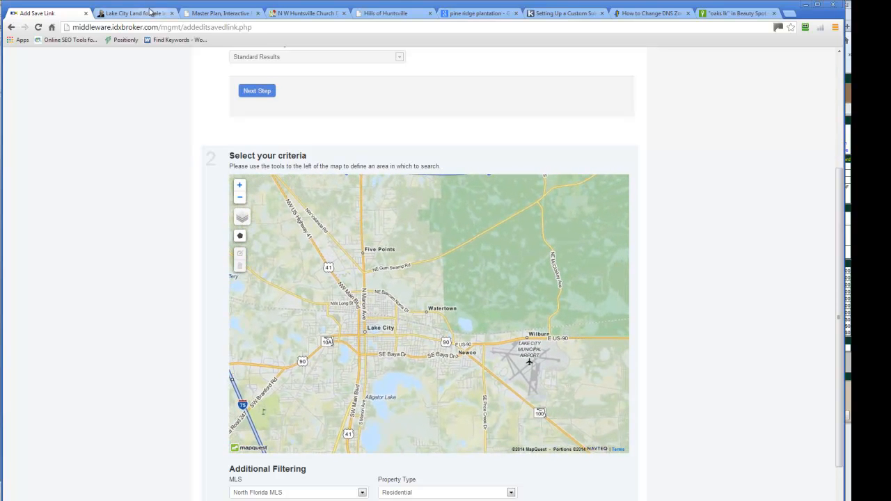
left_click(306, 12)
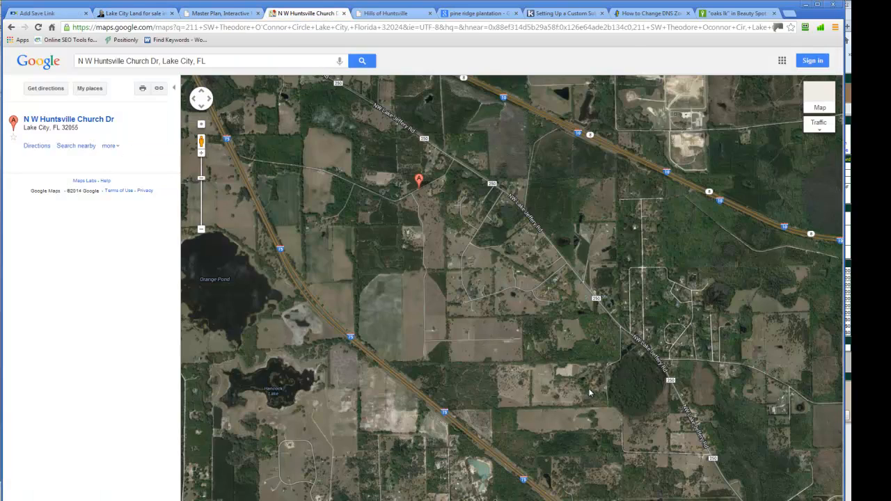
key("ctrl+1")
left_click_drag(342, 354, 457, 326)
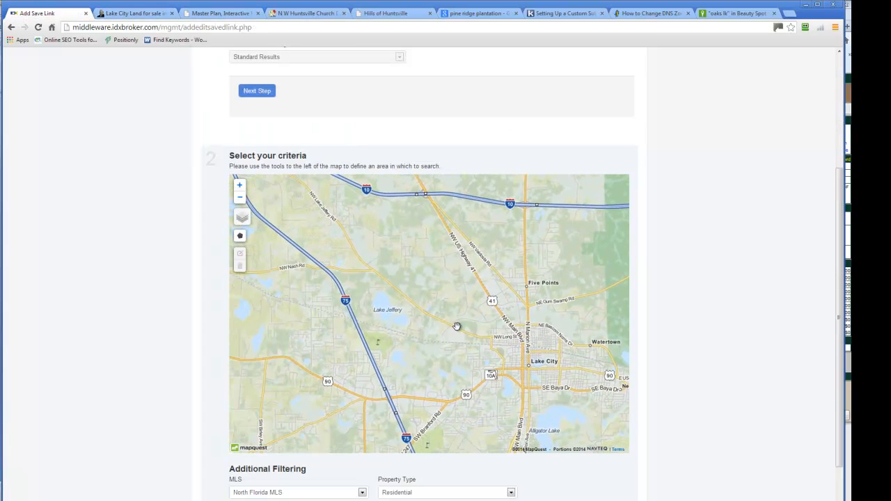
scroll(366, 301, "up", 1)
left_click_drag(332, 219, 378, 305)
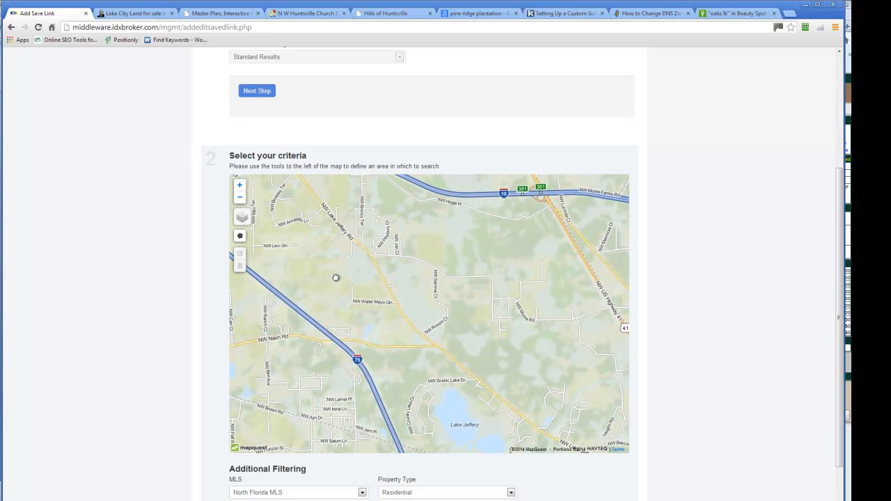
scroll(334, 277, "up", 2)
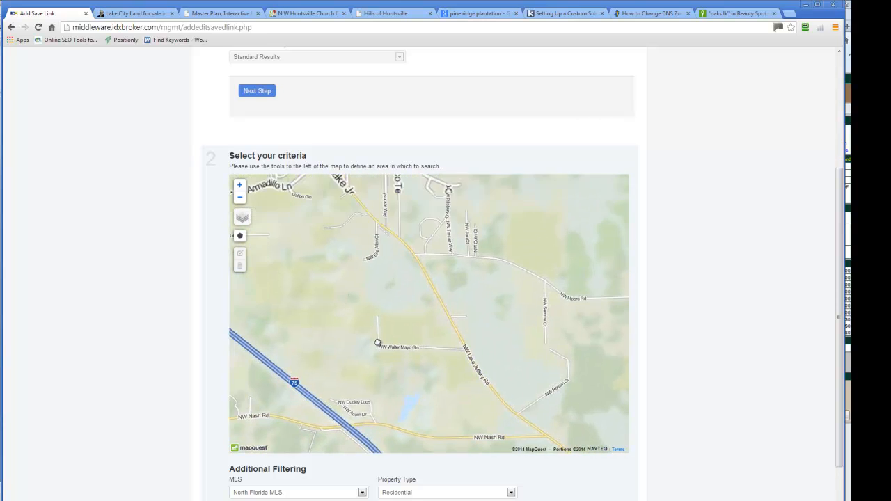
left_click_drag(344, 313, 435, 357)
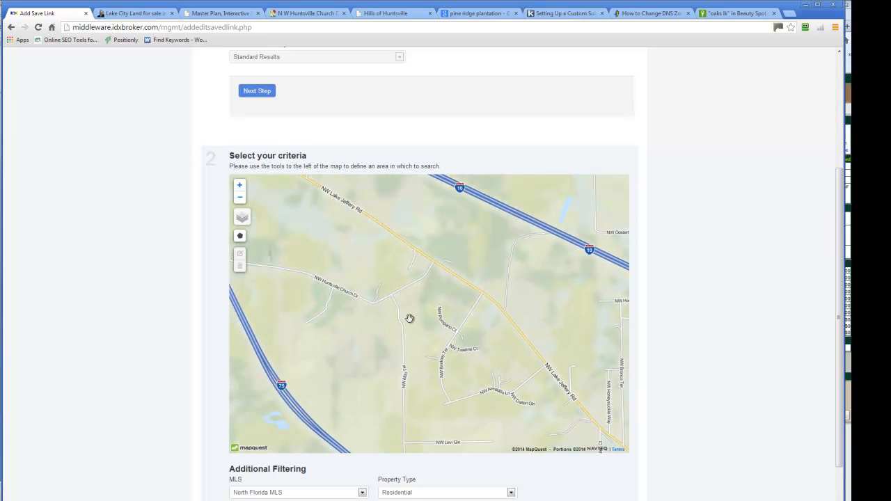
left_click_drag(342, 265, 346, 271)
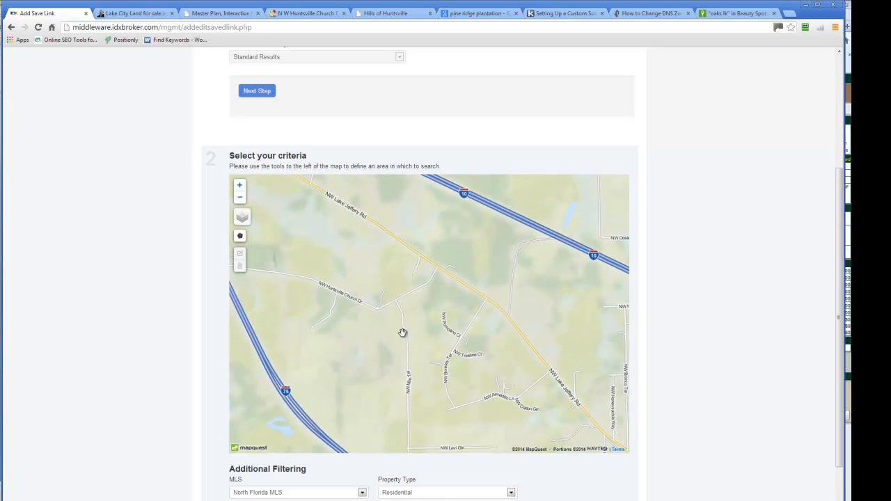
scroll(402, 333, "up", 1)
left_click_drag(417, 378, 371, 261)
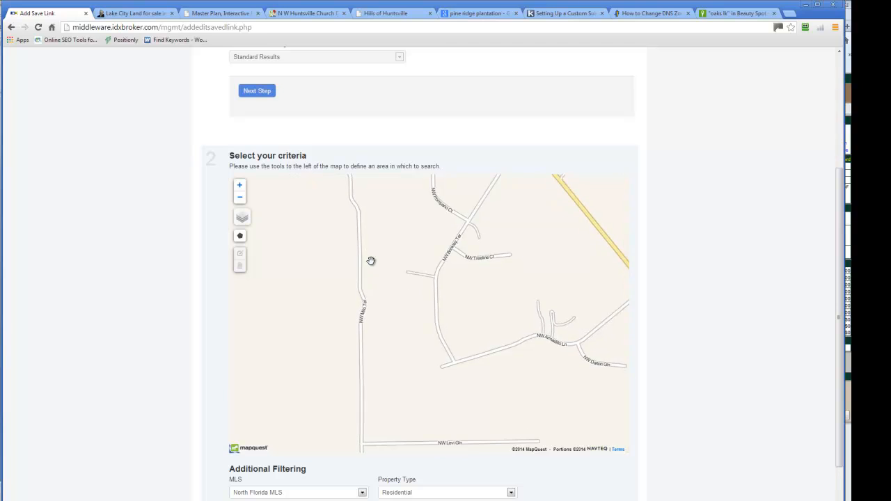
scroll(371, 261, "down", 1)
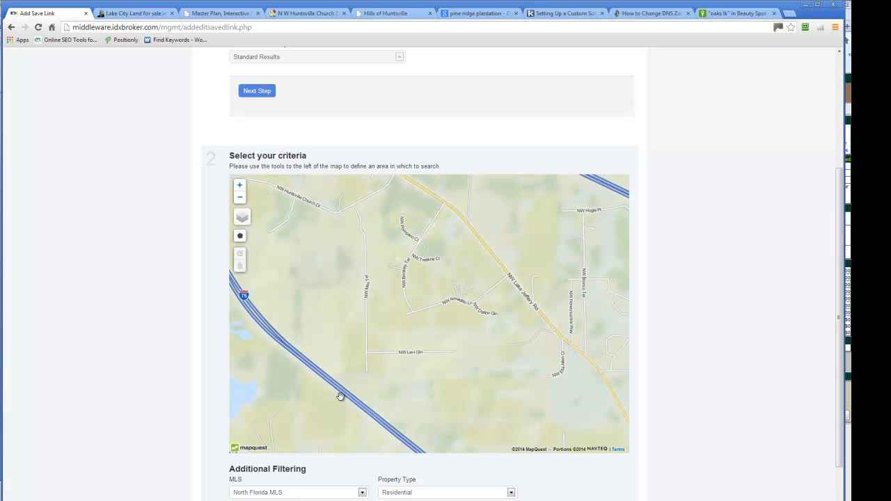
Draw a closed L-shaped search polygon from NW Huntsville Church Dr down to I-75 and around NW Levi Gln.
left_click(240, 238)
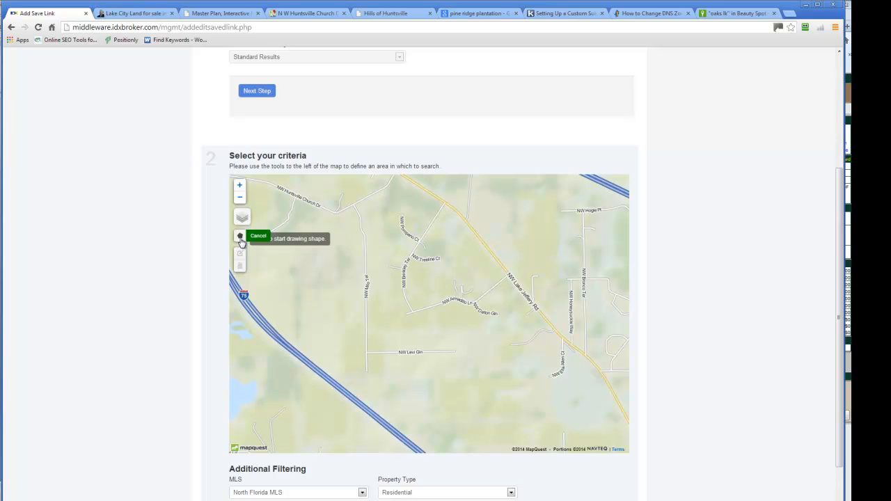
left_click(353, 206)
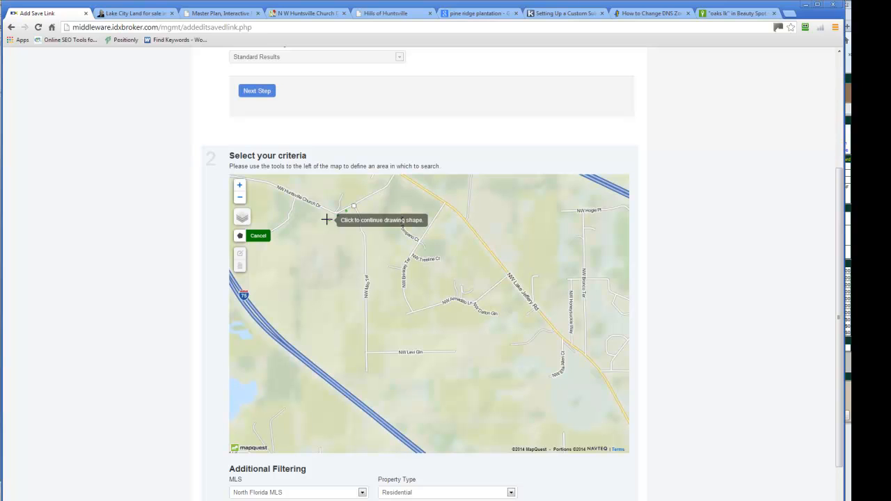
left_click(330, 219)
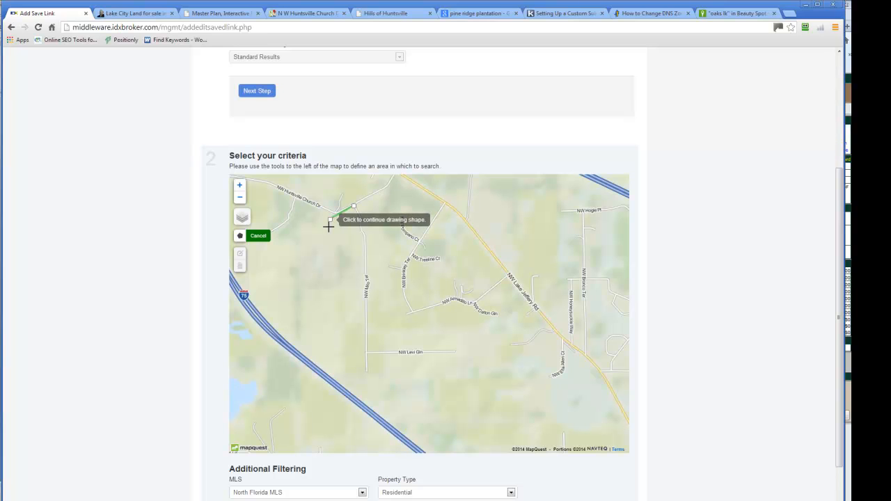
left_click(339, 382)
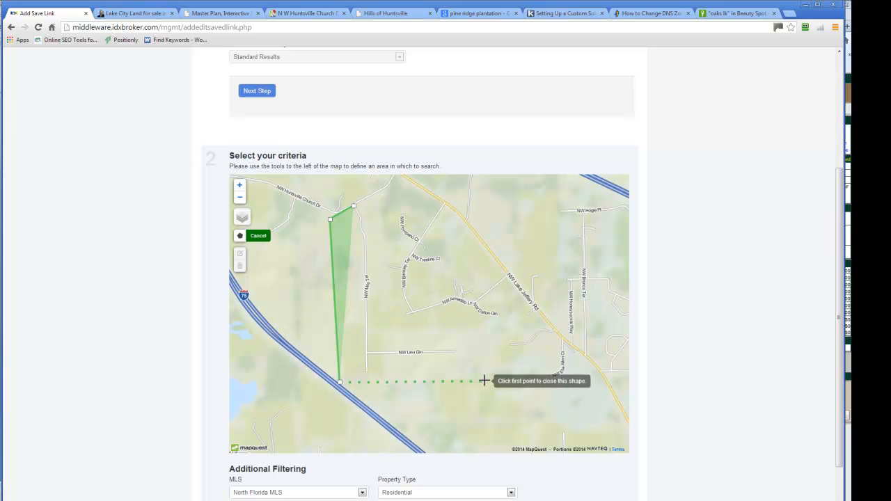
left_click(485, 381)
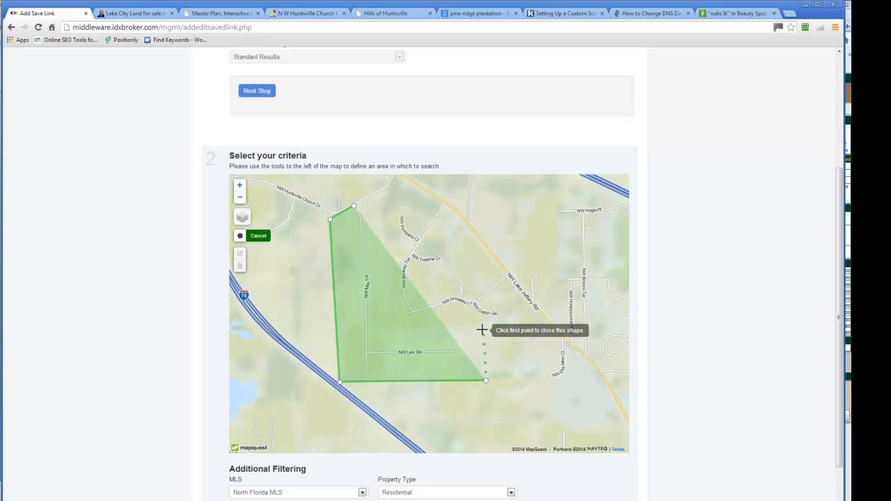
left_click(483, 328)
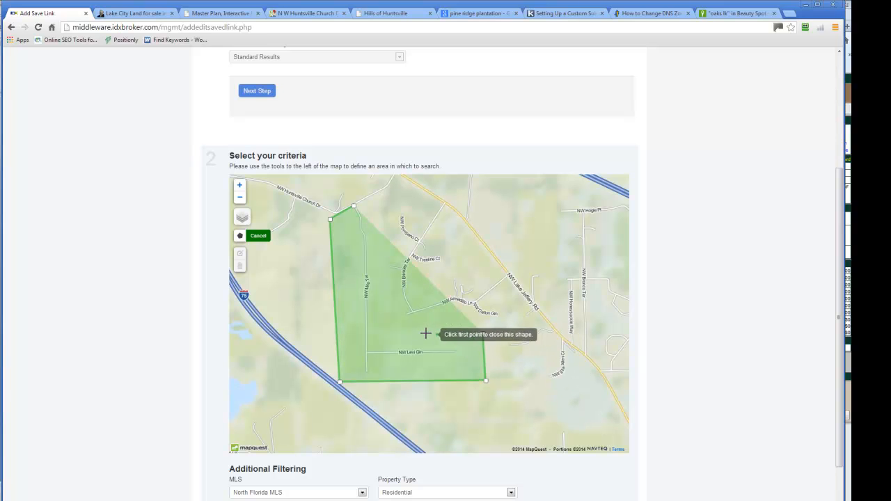
left_click(387, 332)
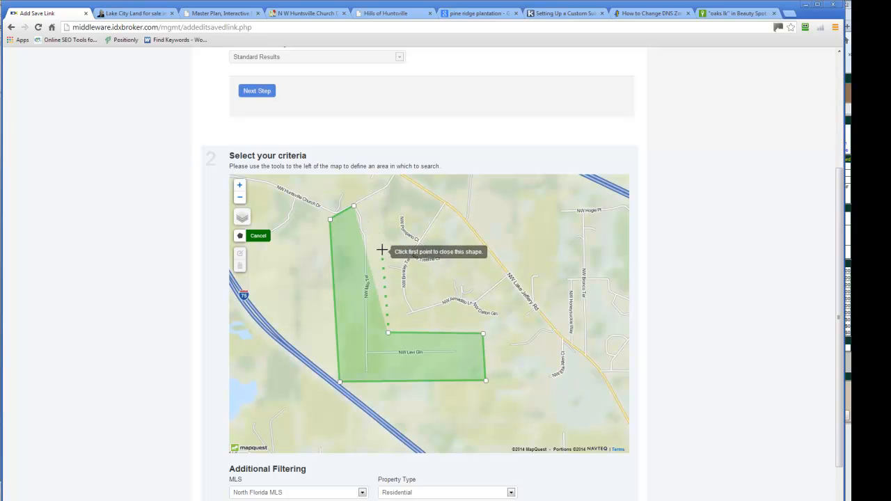
left_click(380, 209)
left_click(372, 196)
left_click(354, 207)
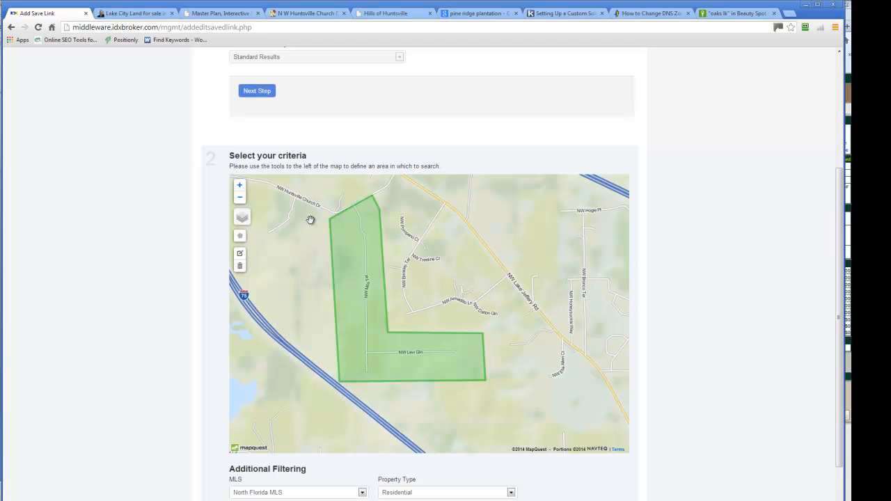
Adjust the search polygon's two northern corners to meet NW Huntsville Church Dr and save the edited shape.
left_click(239, 256)
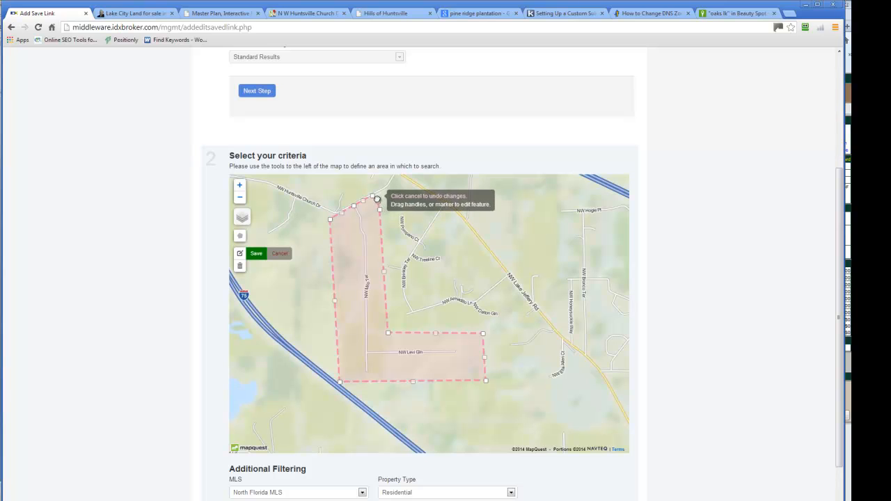
left_click_drag(374, 197, 379, 190)
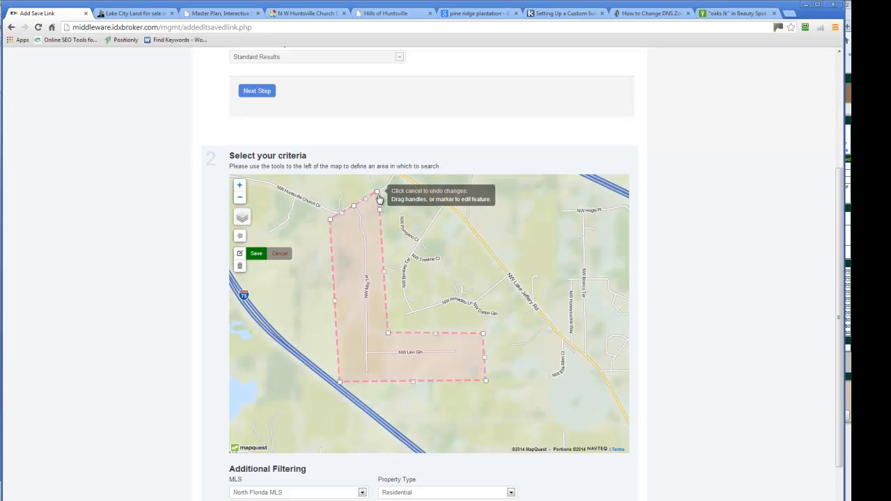
left_click_drag(378, 193, 380, 190)
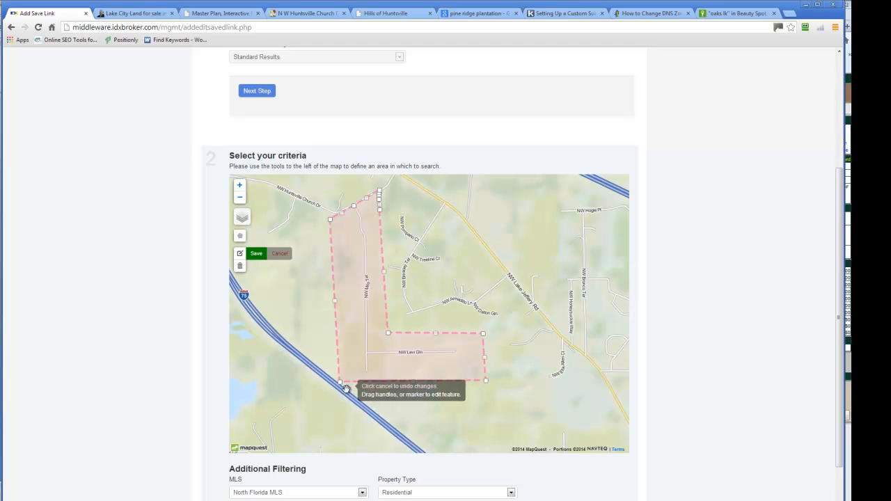
left_click_drag(330, 219, 333, 213)
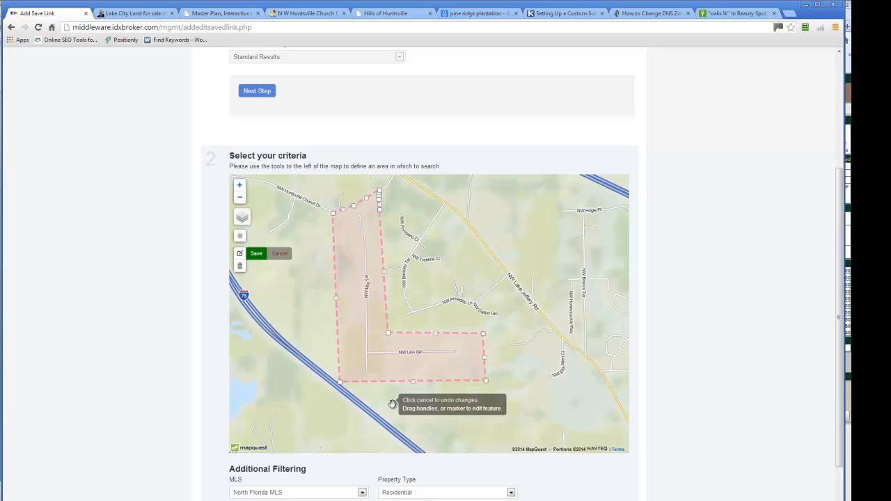
left_click(256, 253)
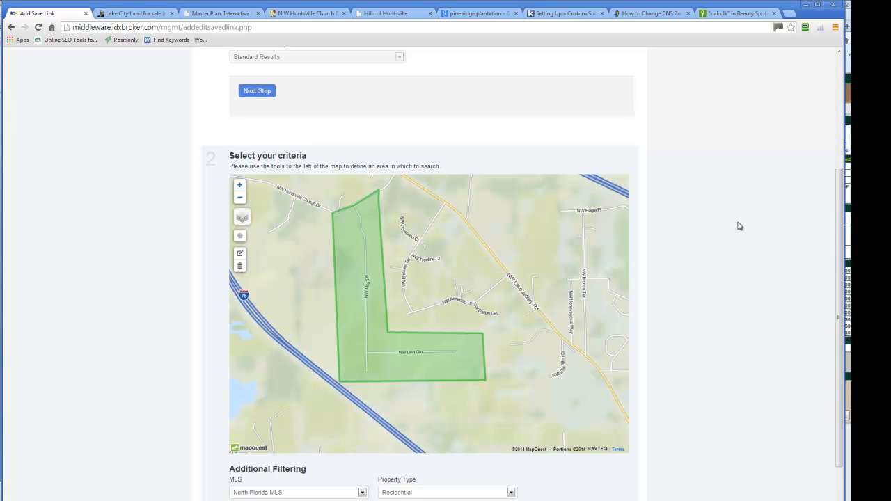
Filter the polygon search to the Lots and Land property type and continue to the naming and preference settings.
scroll(700, 355, "down", 3)
left_click(424, 385)
left_click(401, 426)
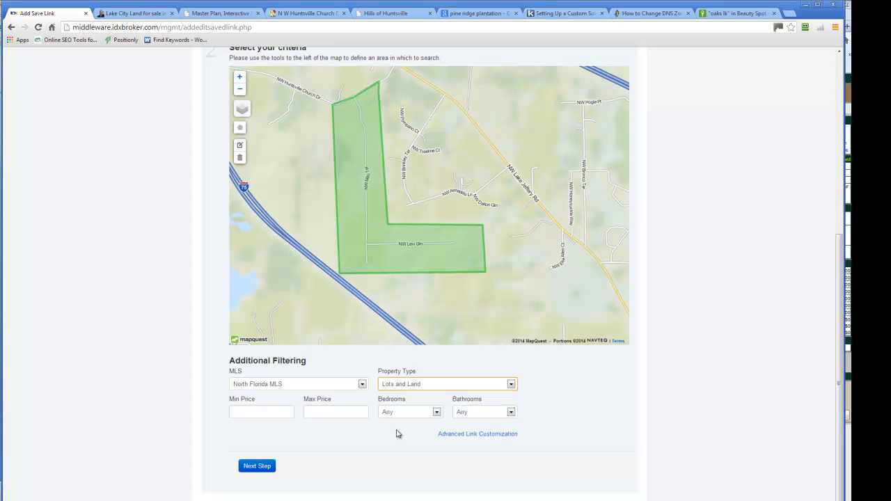
left_click(258, 467)
Title the page "Lake City land for sale in the Hills of Huntsville" and copy that title into the meta tags description and keywords.
left_click(259, 110)
type("ake City land for sale in the Hills of Huntsville")
key("ctrl+a")
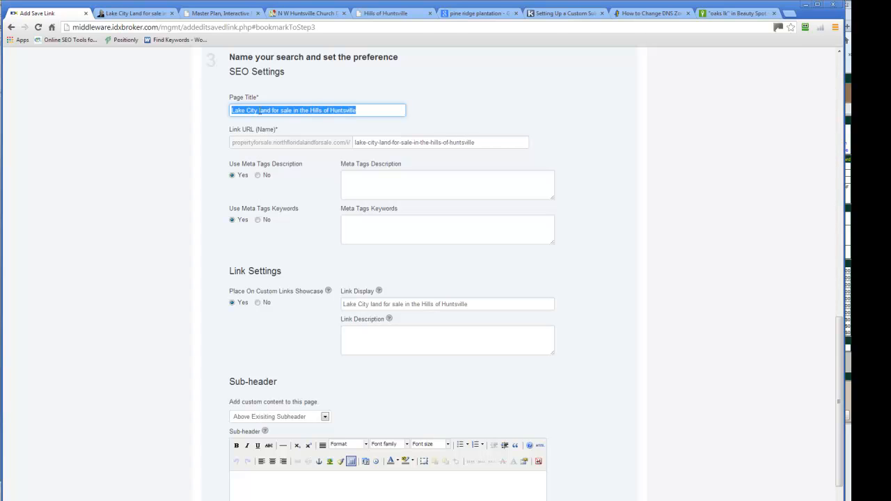
right_click(271, 105)
left_click(296, 151)
left_click(352, 184)
right_click(363, 183)
left_click(376, 237)
right_click(368, 232)
left_click(390, 285)
Paste the page title "Lake City land for sale in the Hills of Huntsville" into the custom sub-header content.
scroll(441, 279, "down", 3)
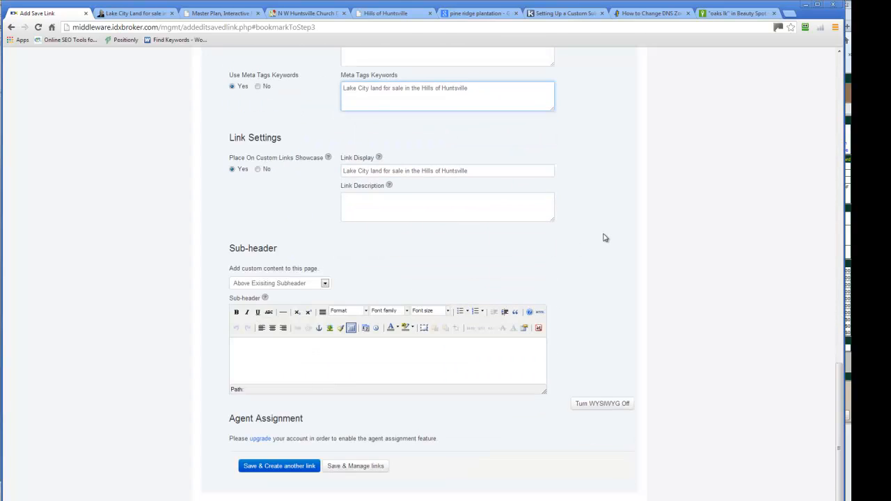
left_click(367, 343)
right_click(367, 342)
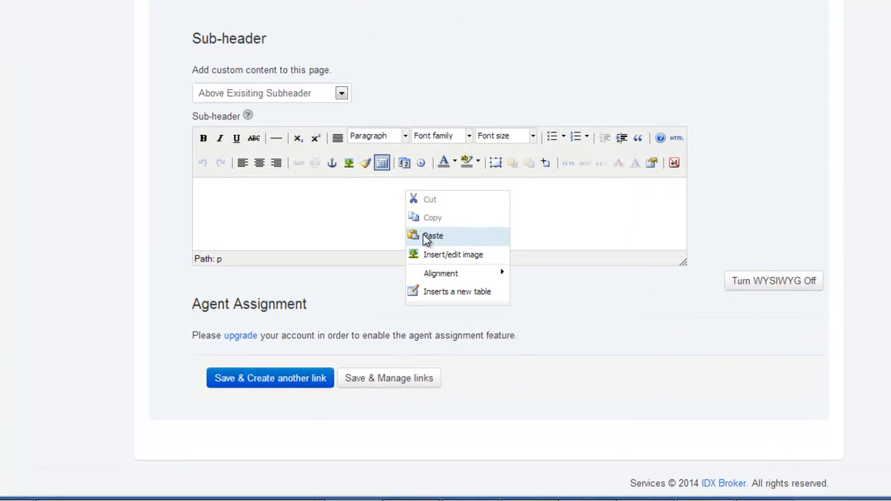
left_click(384, 371)
left_click(479, 142)
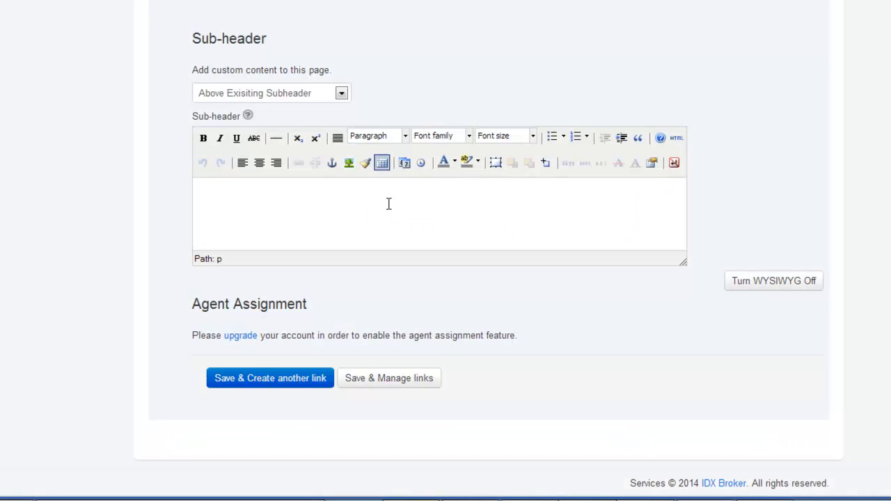
key("ctrl+v")
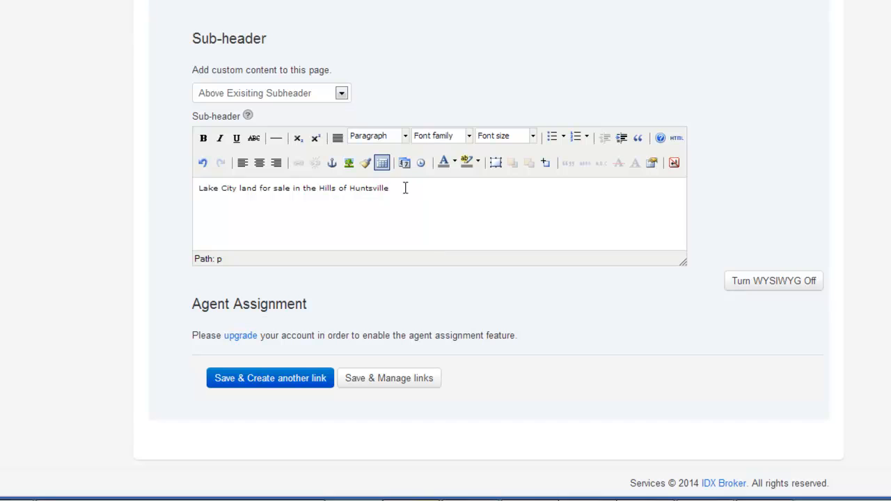
Center the sub-header text and format it as Heading 1.
left_click_drag(426, 188, 144, 187)
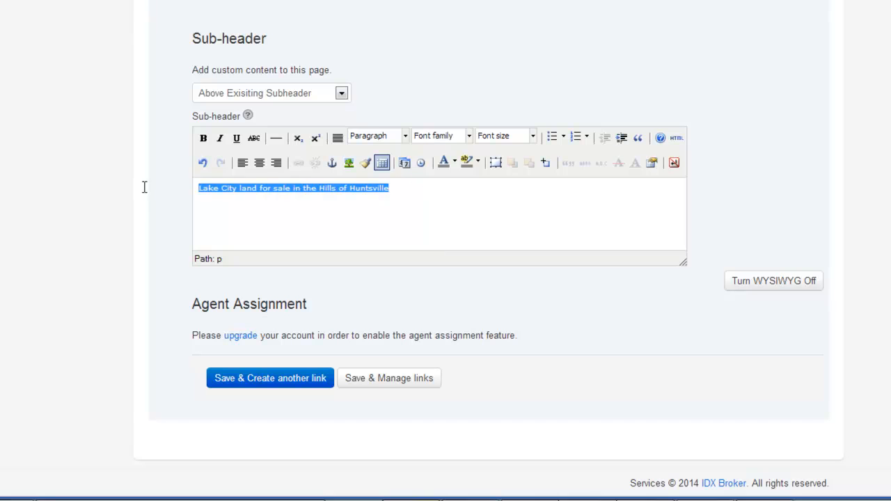
left_click(258, 164)
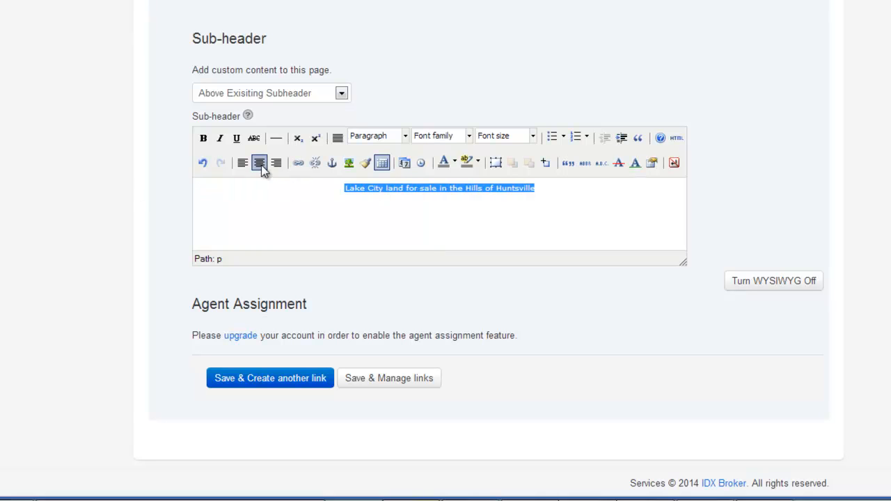
left_click(405, 136)
left_click(392, 227)
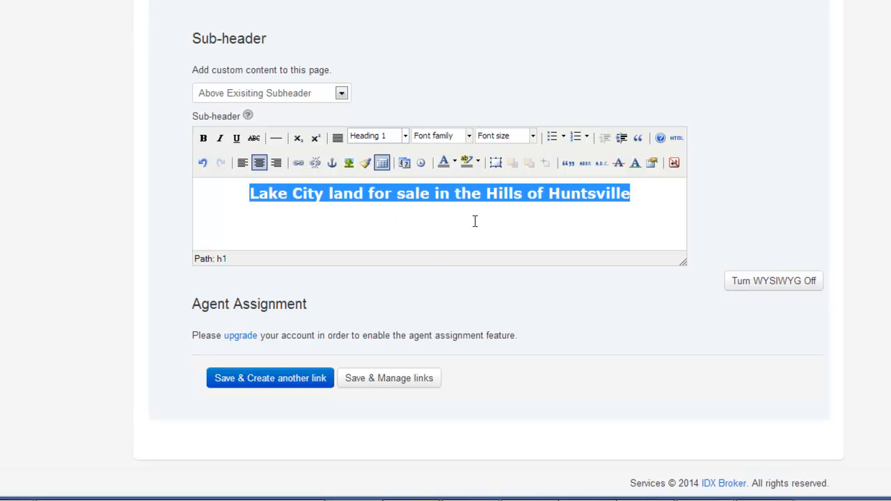
left_click(711, 194)
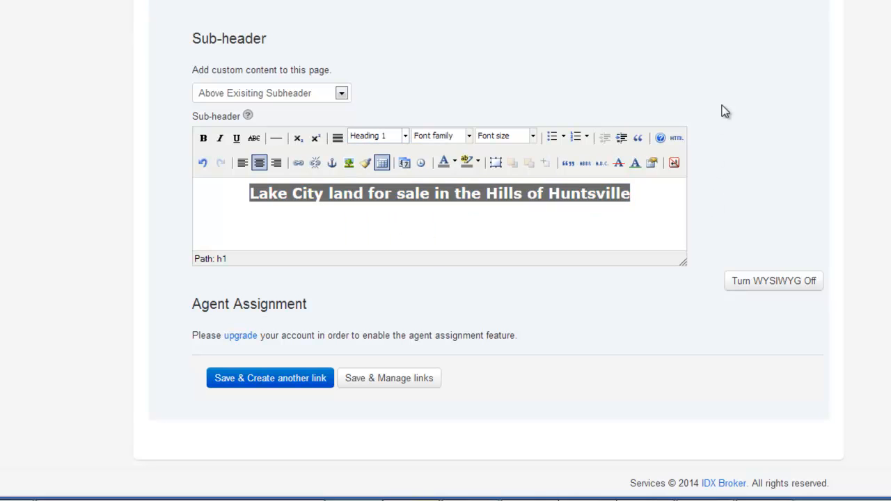
left_click(560, 187)
Save the new Hills of Huntsville link and go on to managing the saved links.
left_click(382, 382)
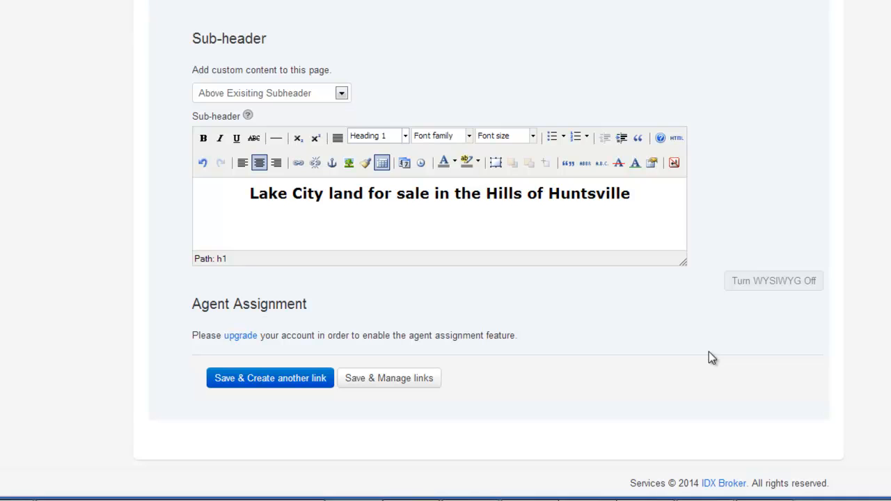
left_click(396, 380)
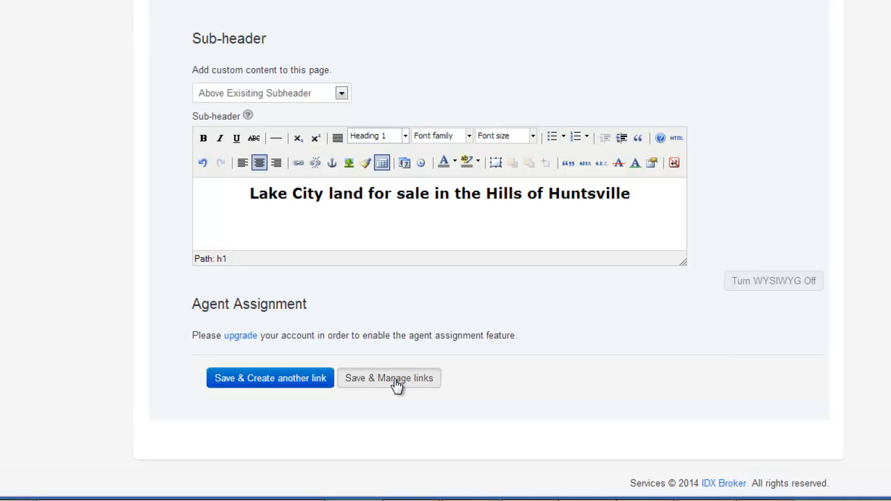